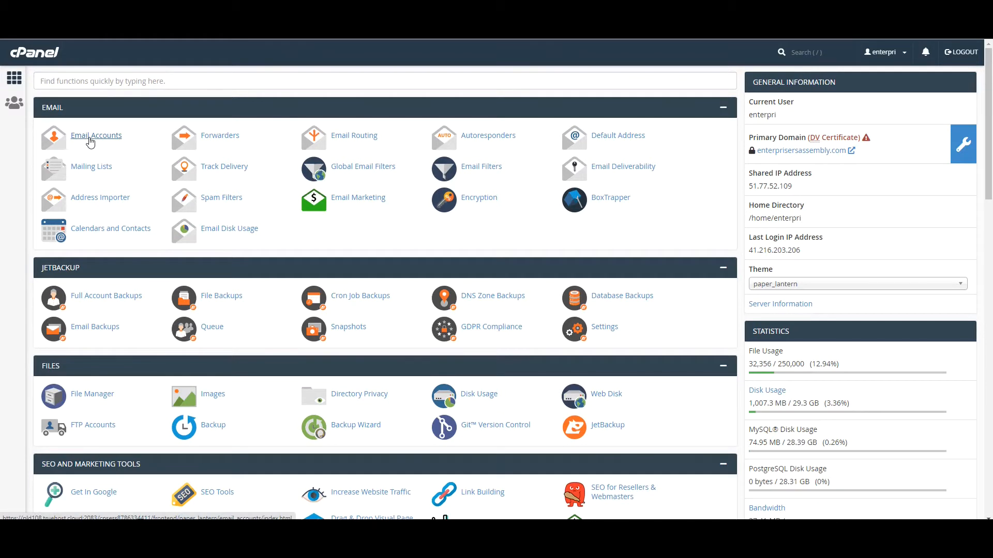
Step: Open Email Accounts and begin a new account on enterprisersassembly.com, ready for the username
click(90, 136)
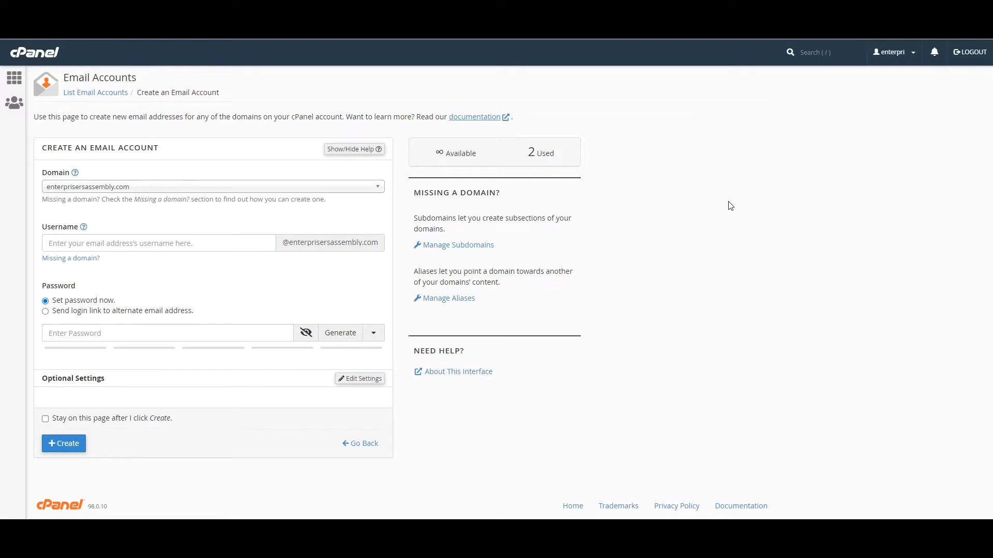
click(191, 239)
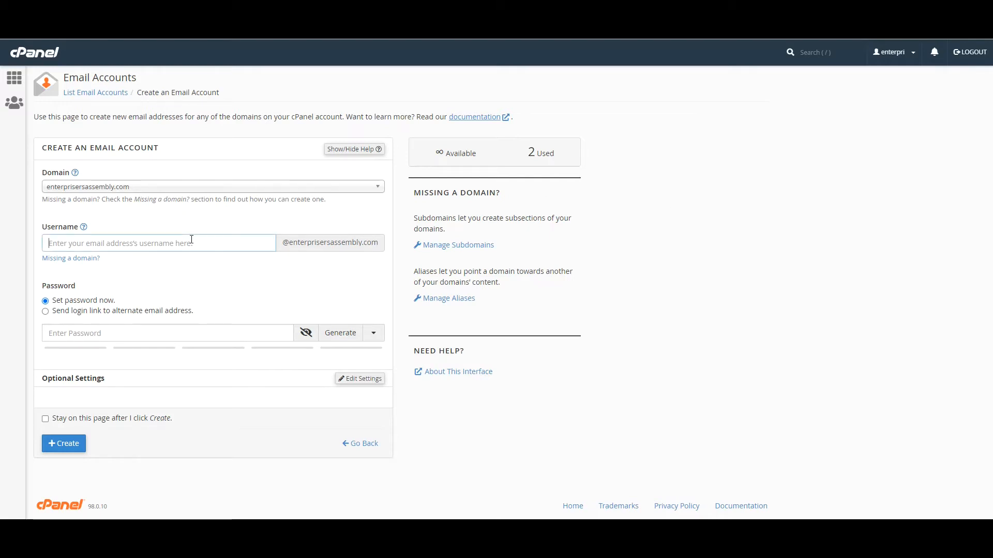
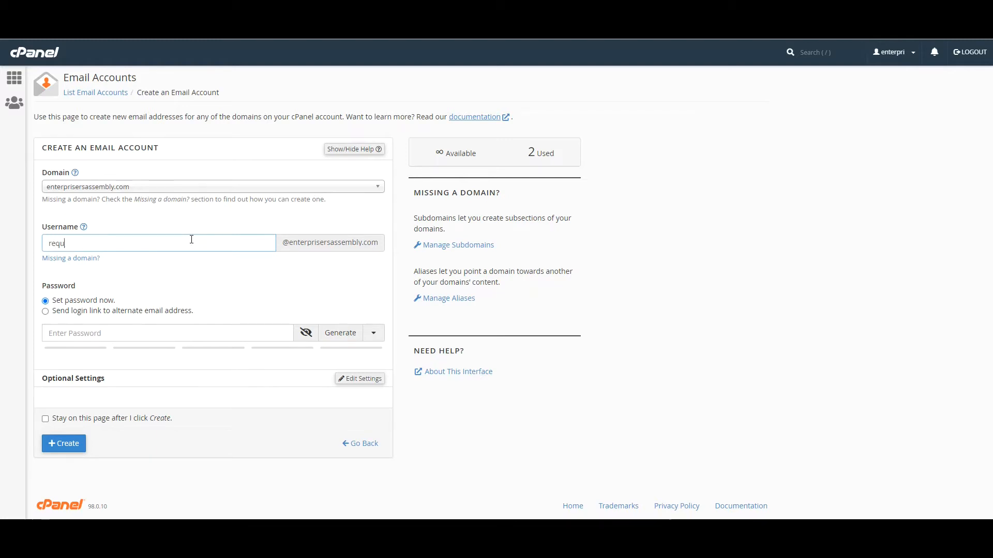
click(160, 331)
text(123456)
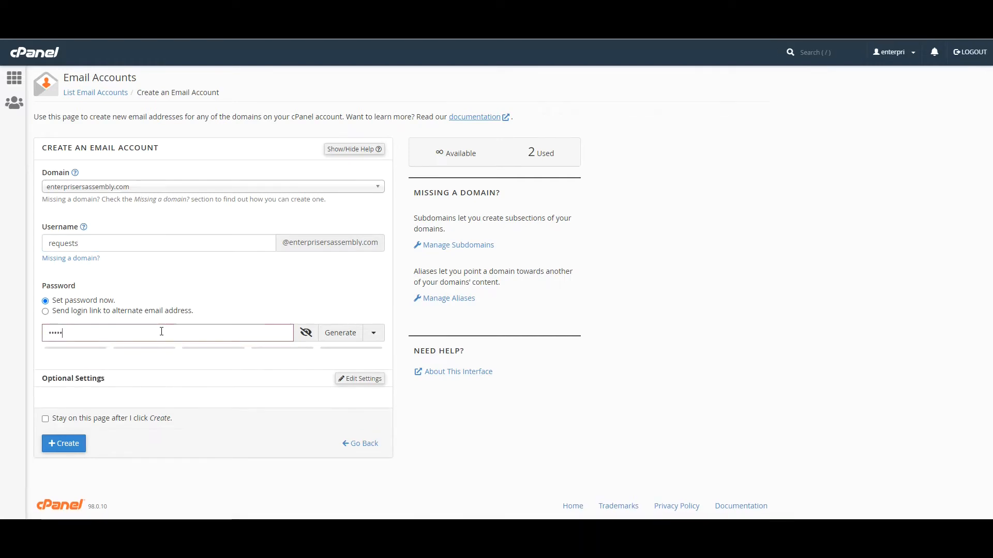
text(••••••)
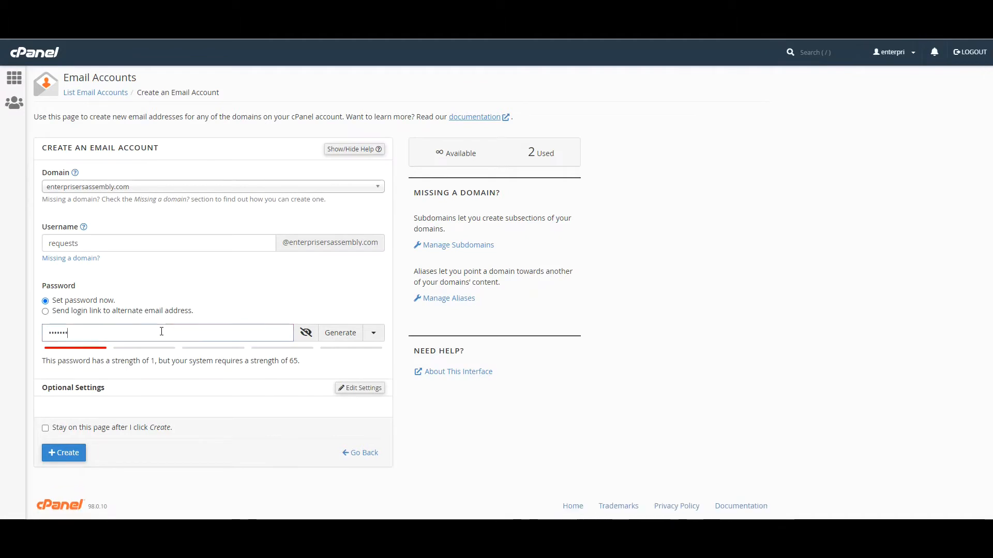
text(••)
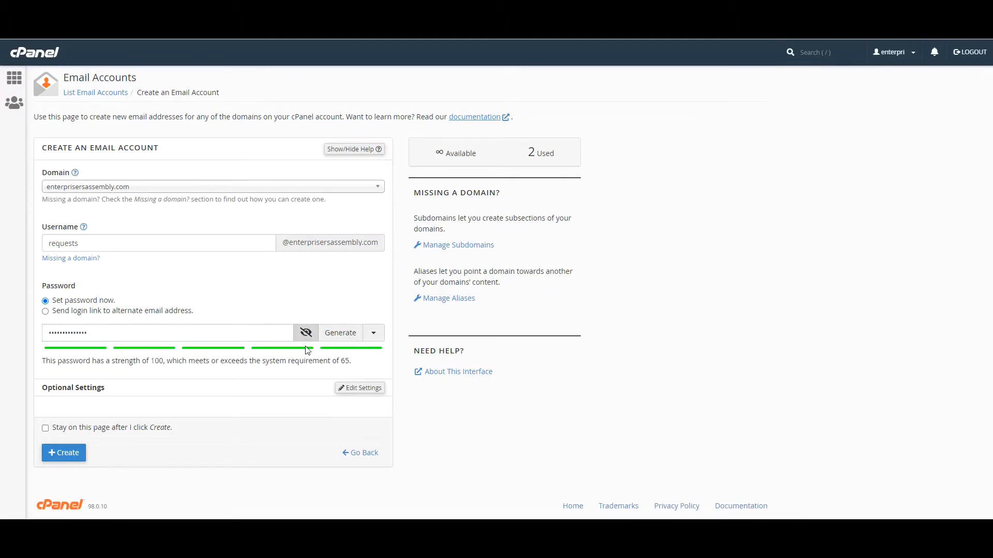
click(366, 395)
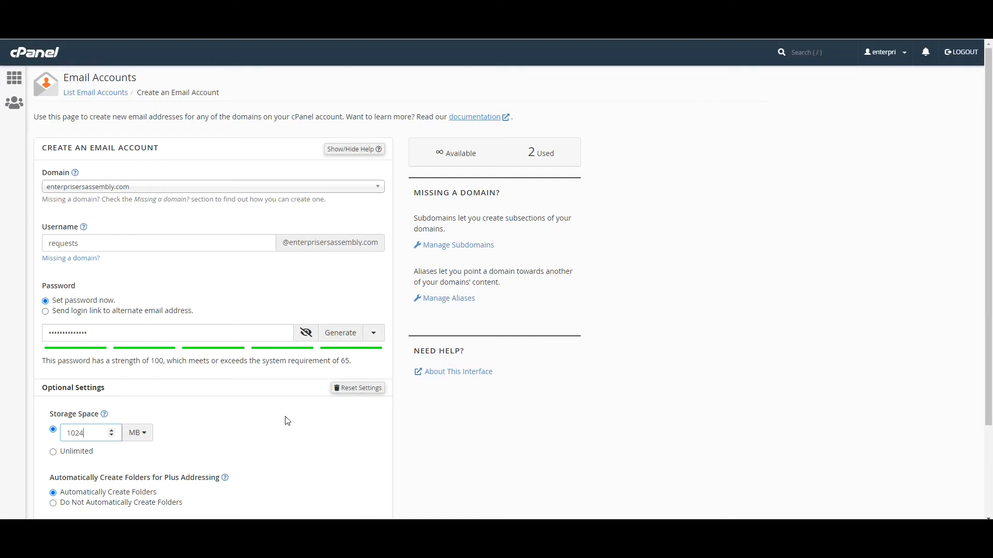
Step: Set the mailbox storage space to Unlimited and create the requests account
click(53, 452)
scroll(601, 413, down, 2)
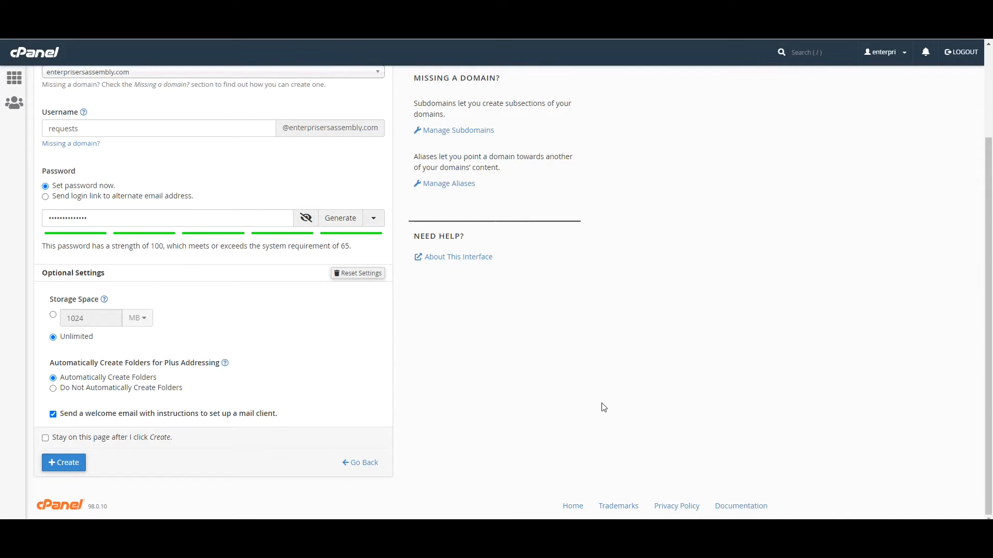
click(75, 463)
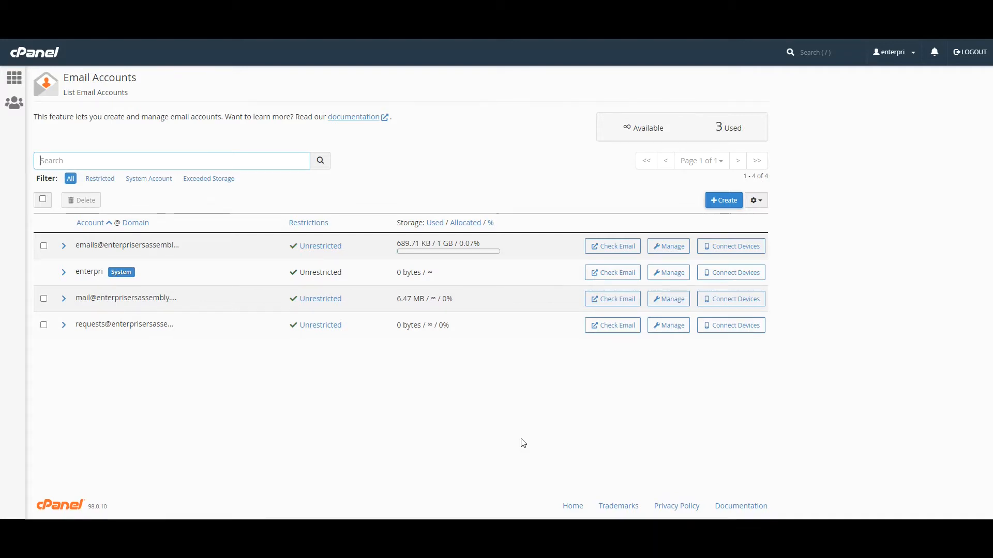
Step: Open the requests inbox in Roundcube and view its client configuration settings email
click(620, 332)
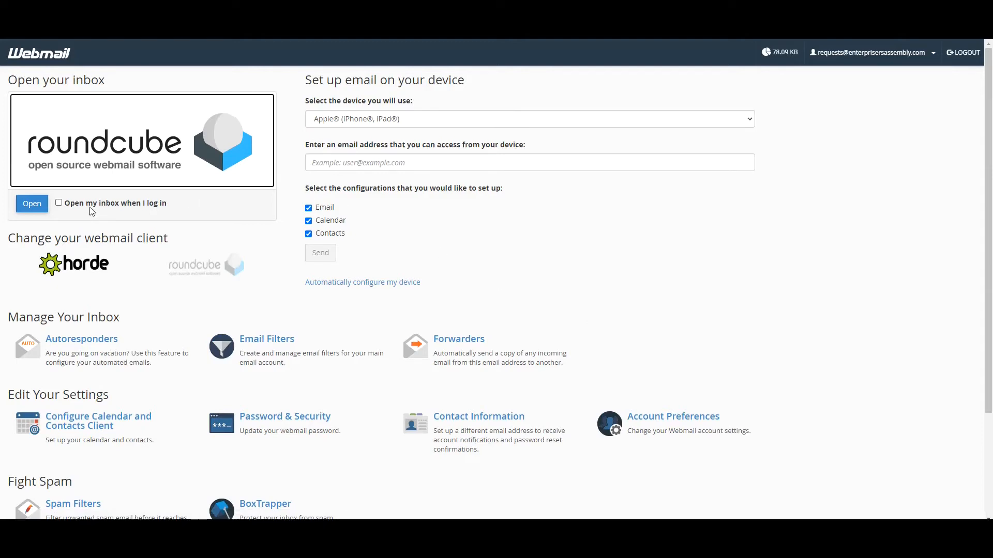
click(59, 202)
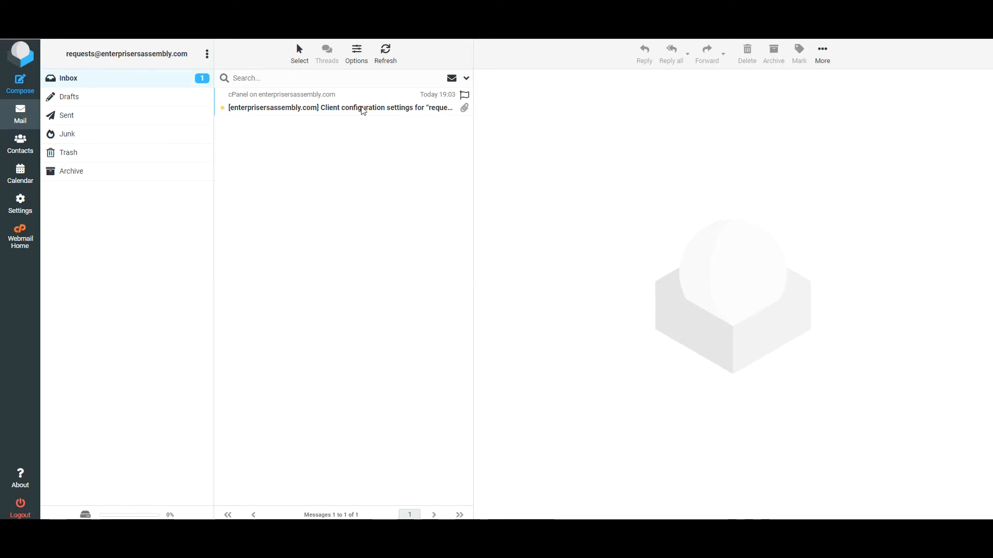
click(363, 107)
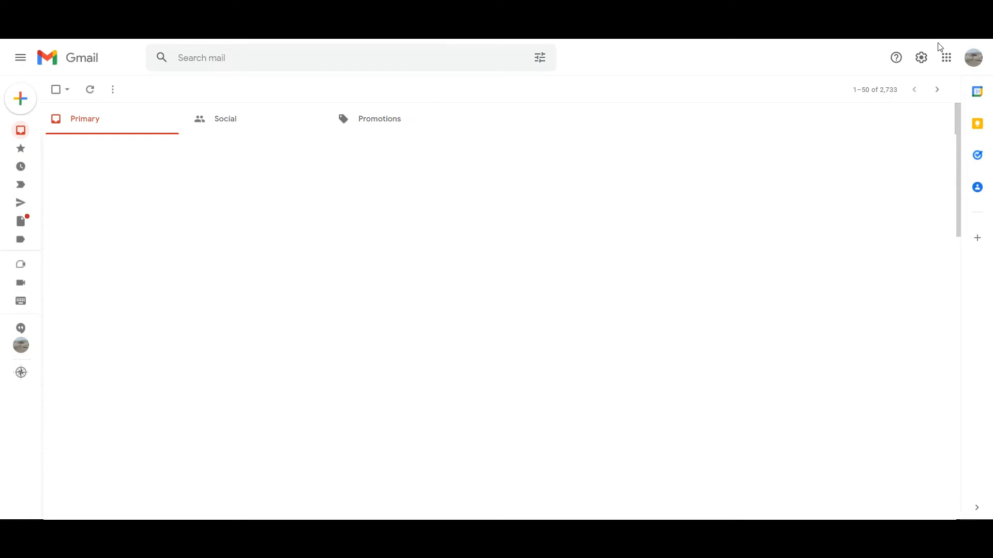
Step: Go to Gmail's Accounts and Import settings and start adding a mail account to check
click(919, 63)
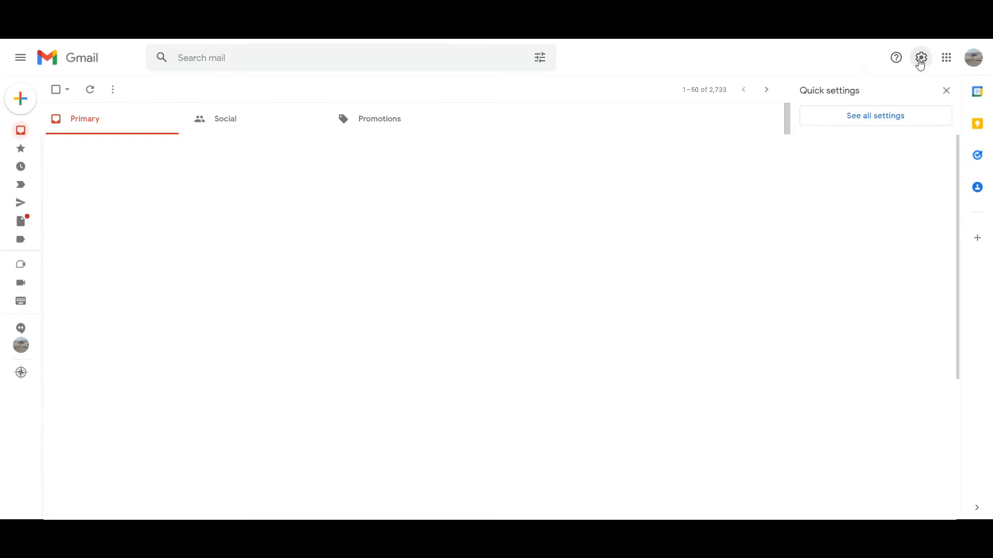
click(884, 119)
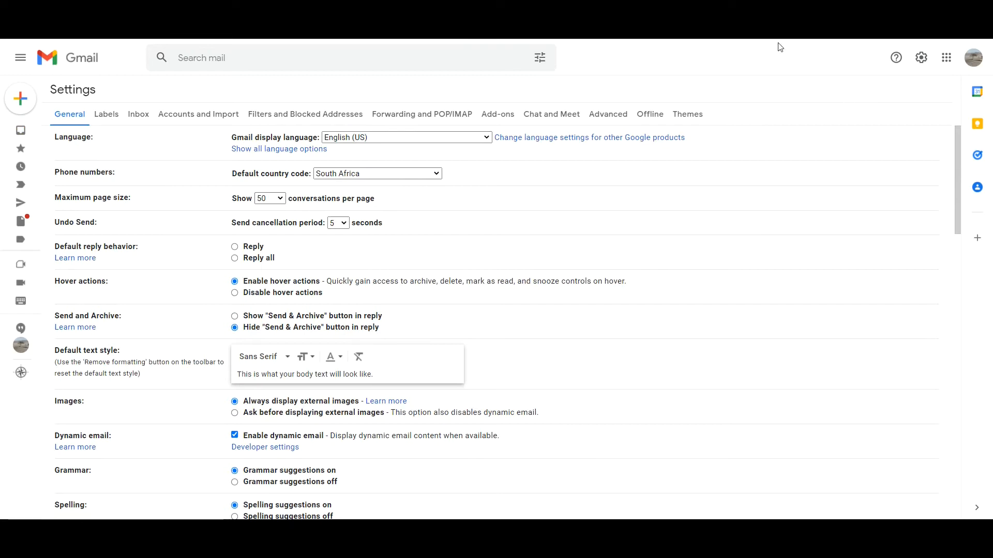
click(196, 115)
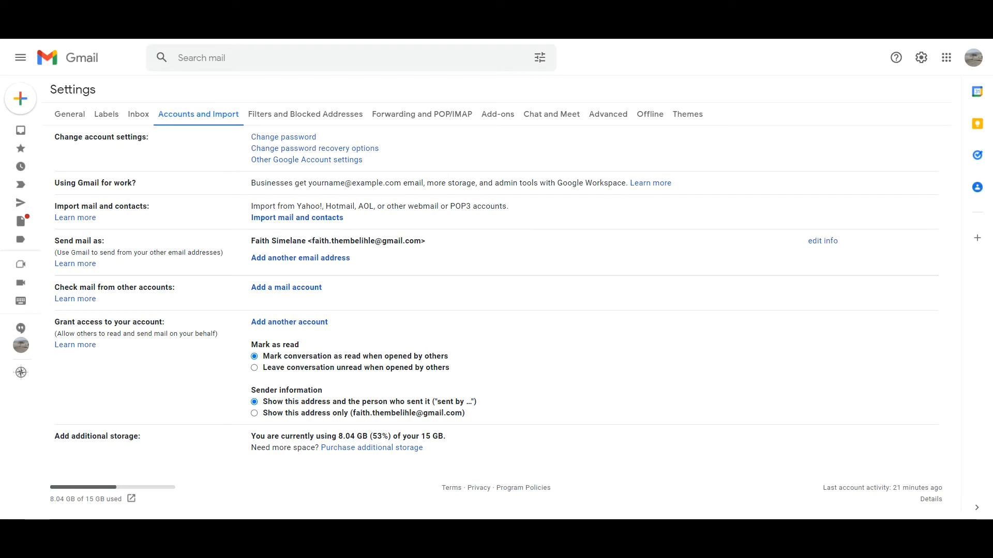
click(279, 288)
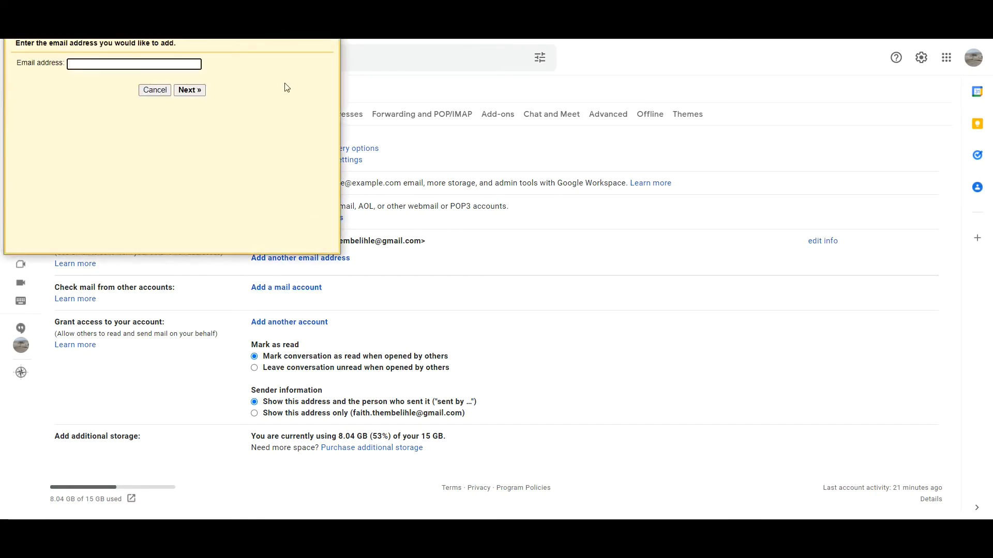
Step: Paste the requests account address and continue with POP3 import to the server settings
drag(240, 0, 530, 205)
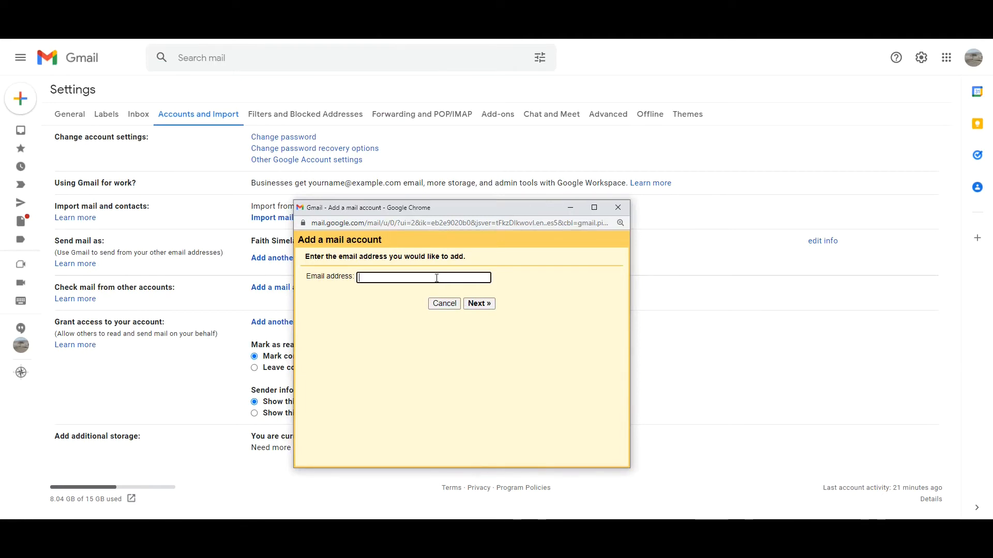
key(ctrl+v)
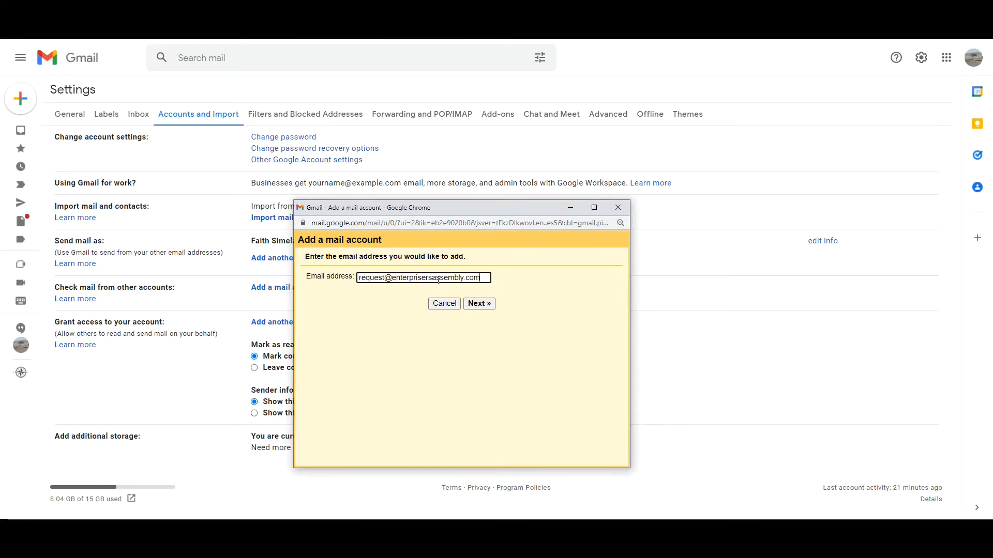
click(481, 305)
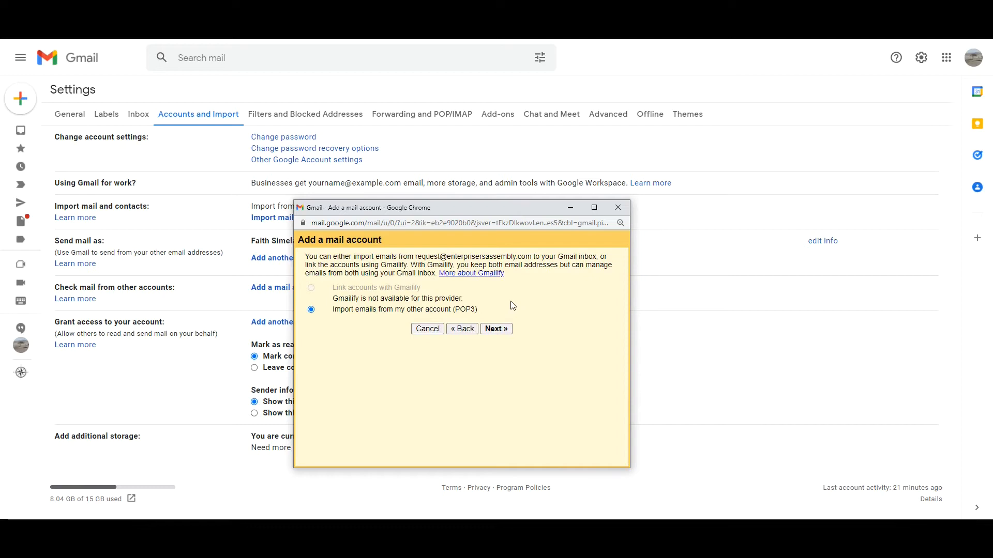
click(501, 329)
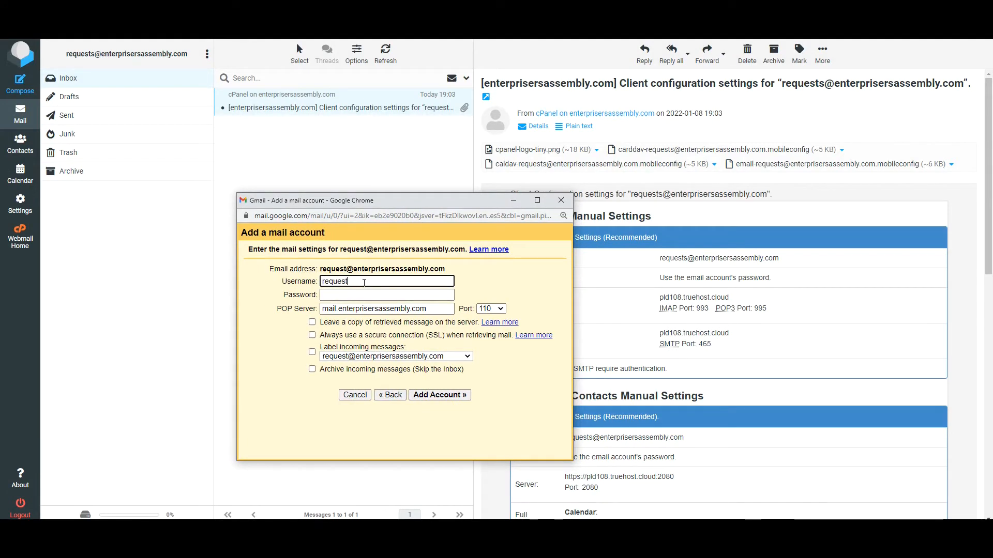
drag(796, 259, 656, 259)
Step: Copy the full account address into Gmail's Username field, remove the leading space, and enter the password
right_click(709, 260)
click(719, 263)
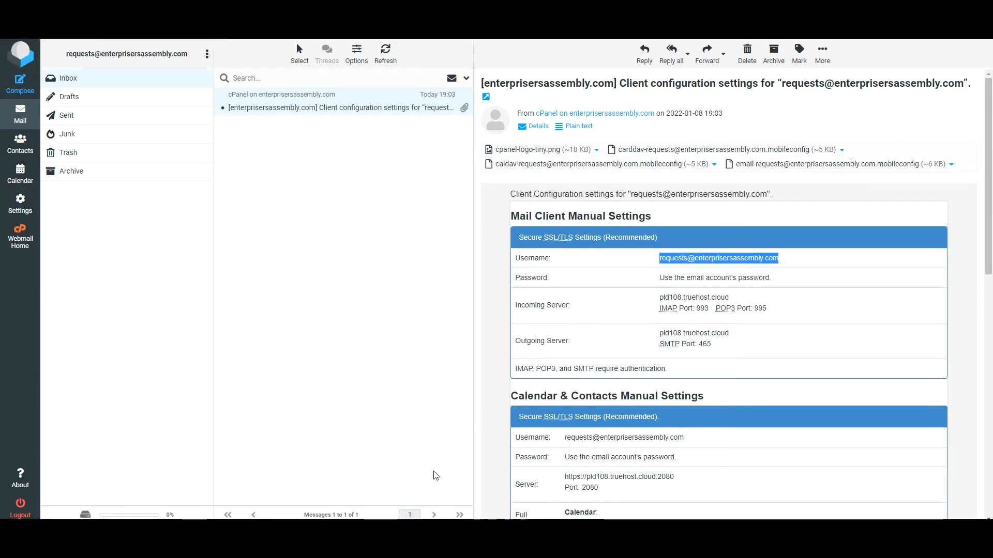
key(alt+Tab)
key(ctrl+a)
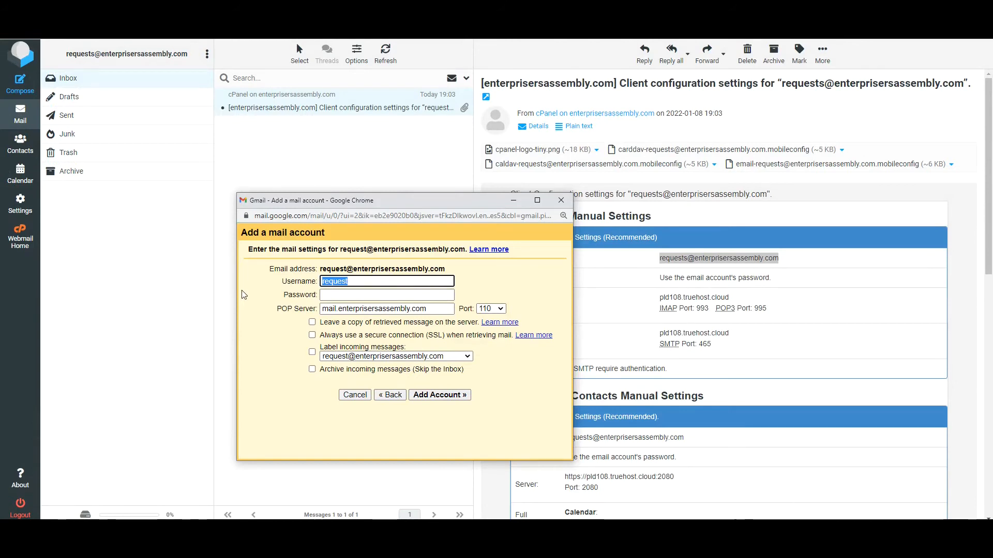
key(ctrl+v)
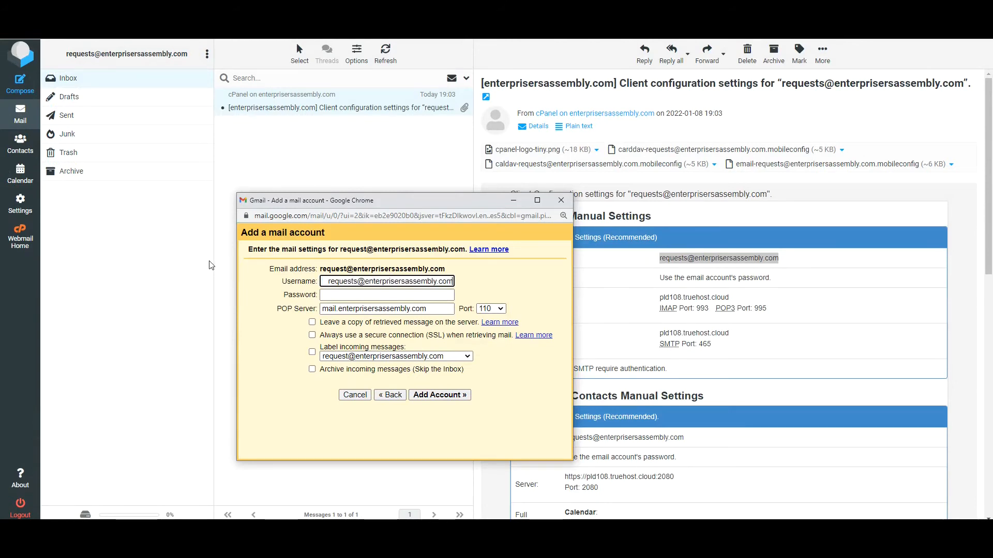
key(Home)
key(Delete)
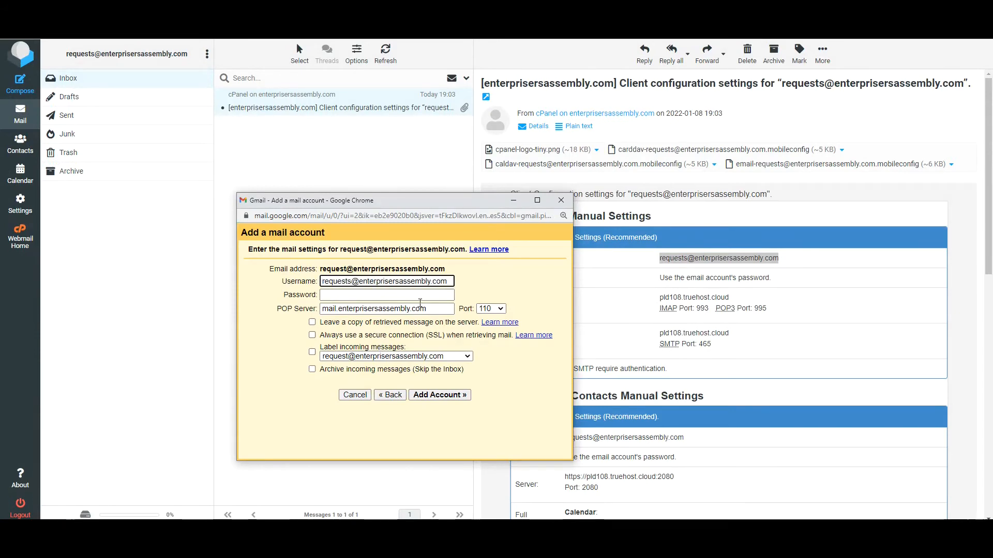
click(438, 296)
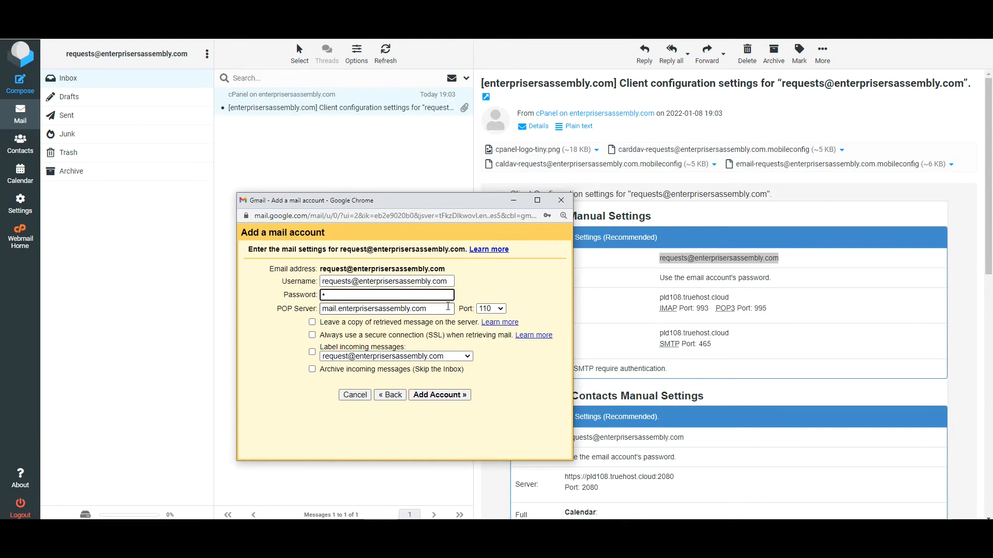
text(••••)
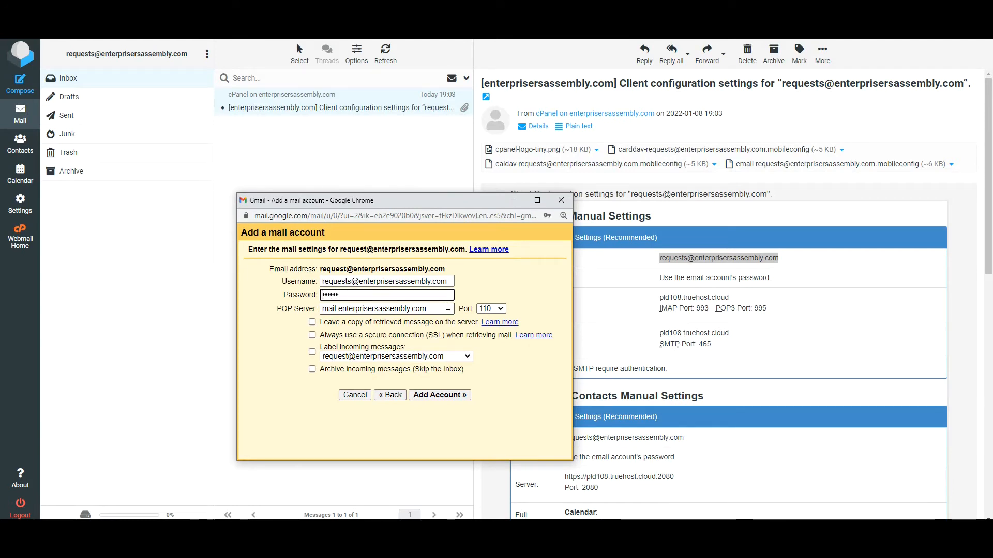
text(•••••)
Step: Copy the incoming server name pld108.truehost.cloud from the settings email
drag(446, 201, 333, 200)
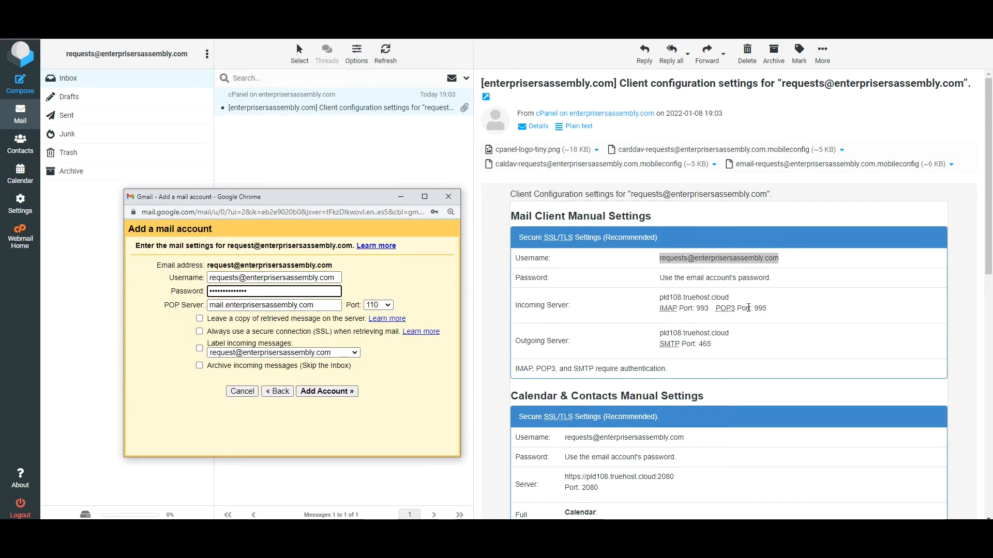
double_click(695, 298)
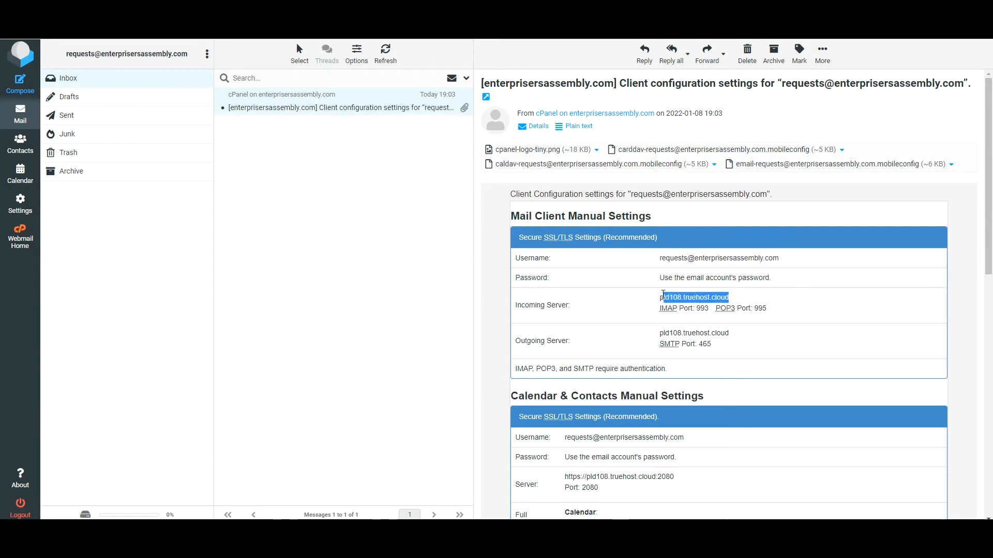
right_click(695, 298)
click(714, 301)
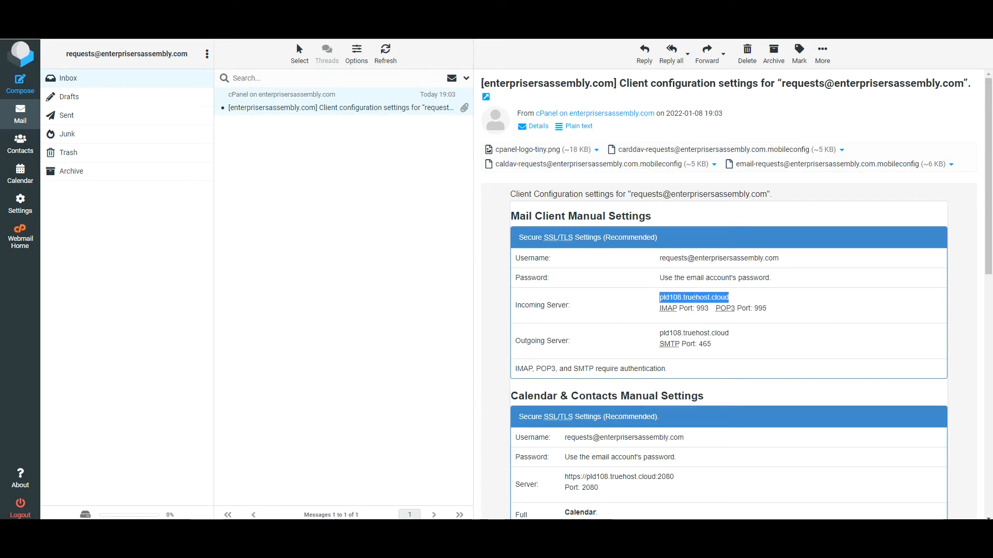
Step: Set POP server pld108.truehost.cloud on port 995 with leave-a-copy, SSL and labelling, then add the account
click(414, 486)
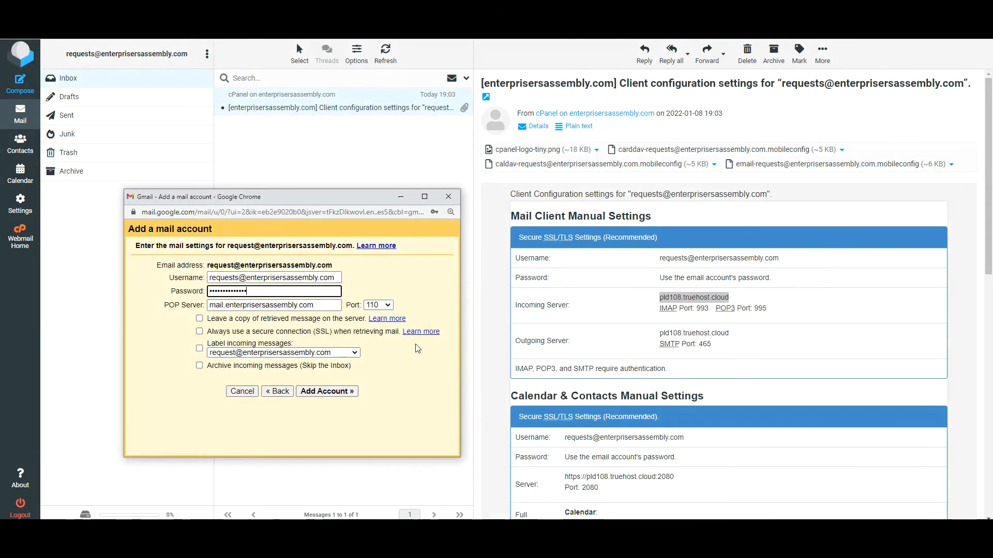
key(Tab)
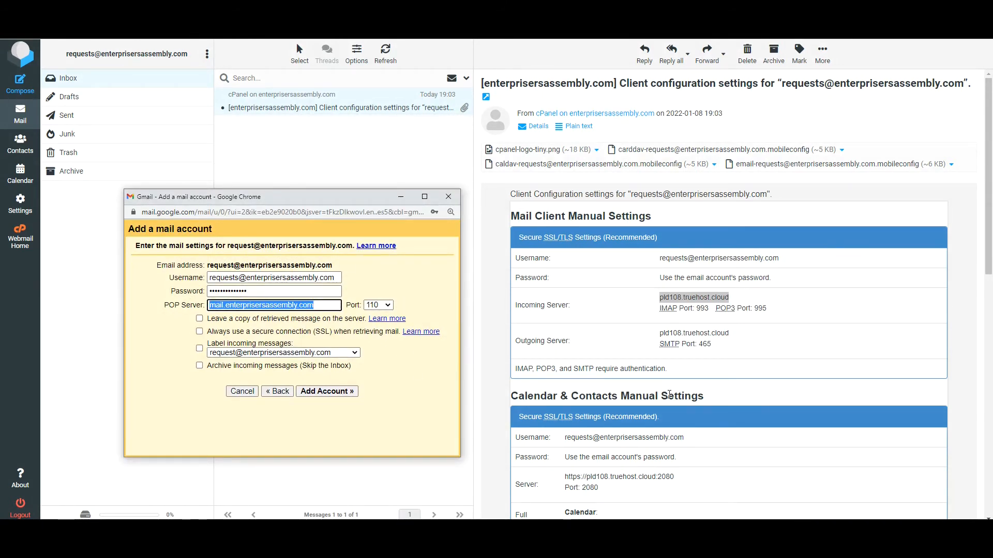
key(ctrl+v)
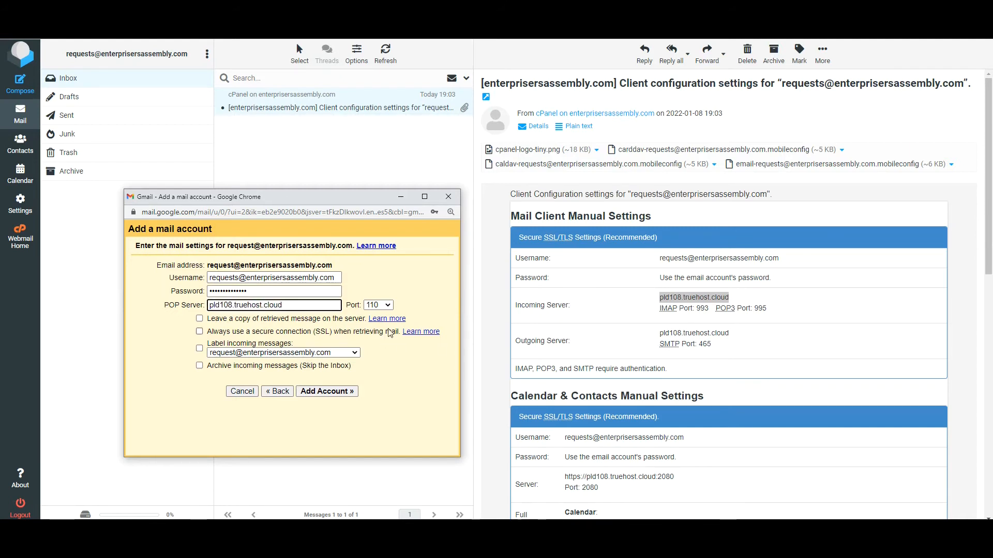
click(387, 305)
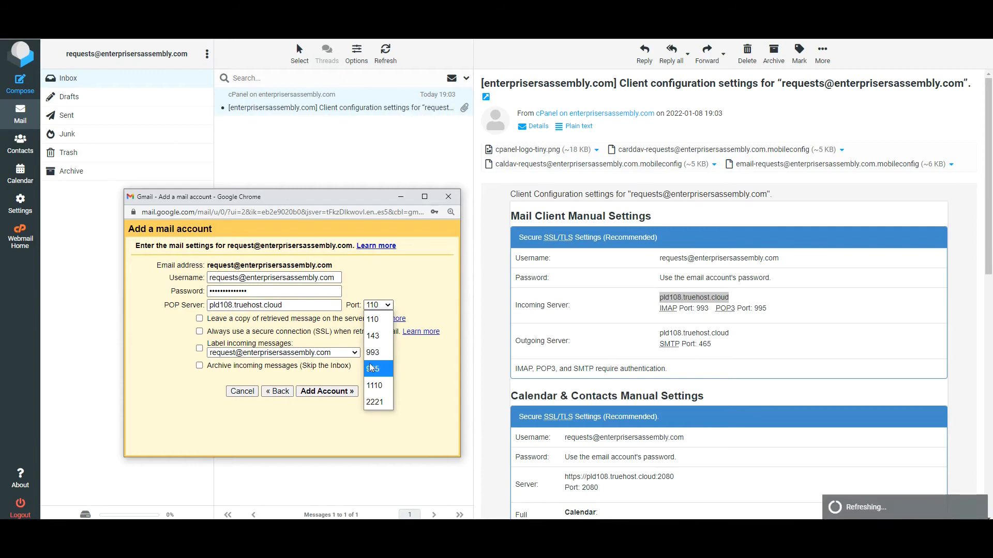
click(371, 369)
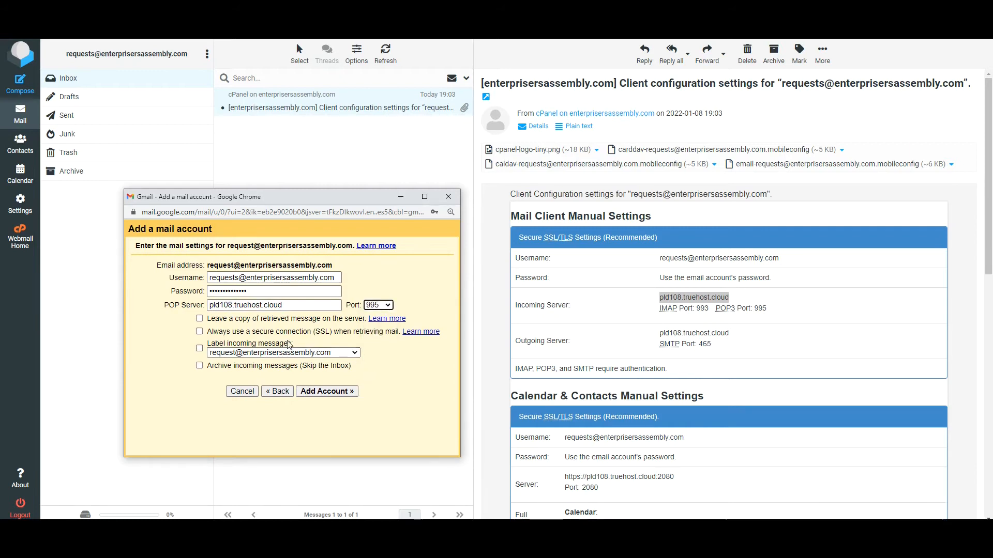
click(199, 320)
click(200, 331)
click(200, 349)
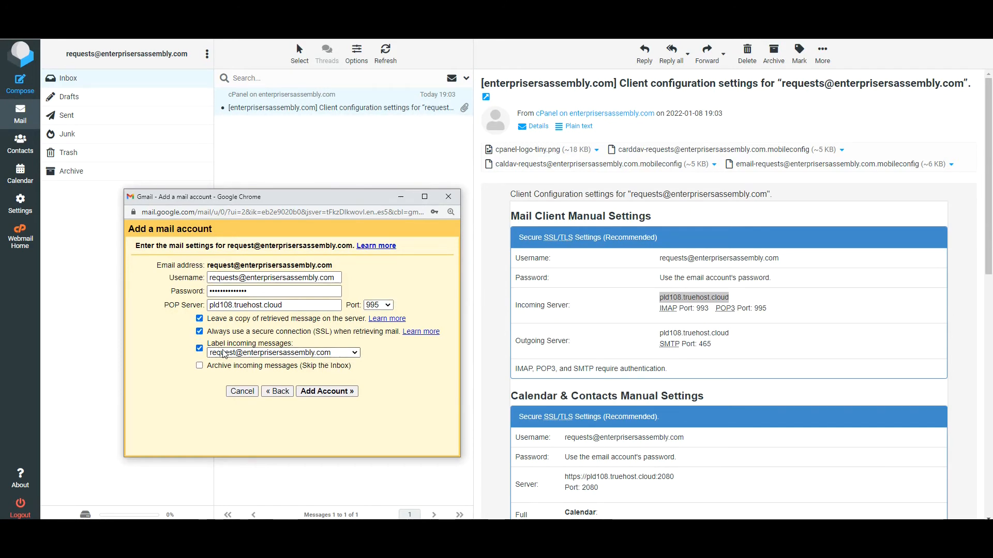
click(336, 394)
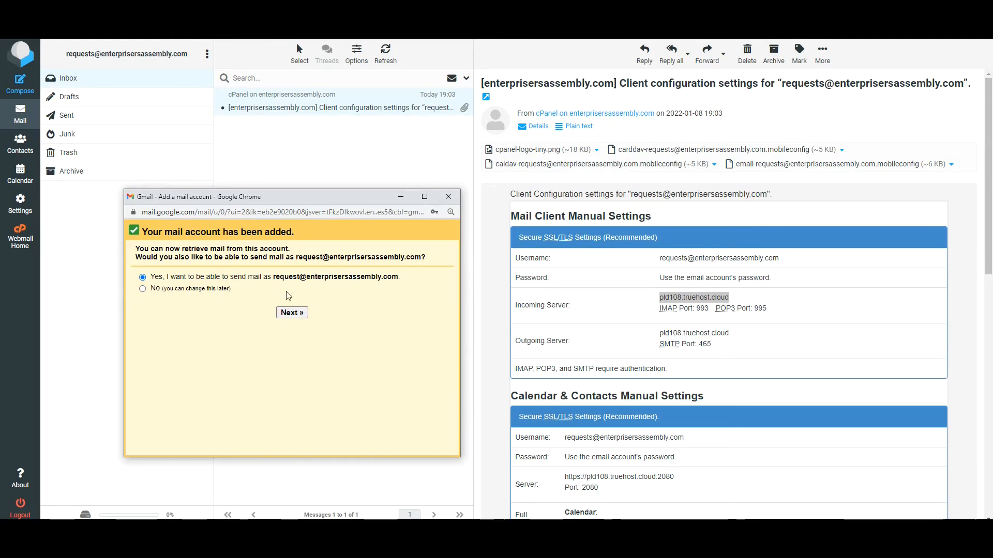
Step: Choose to also send mail as this address with sender name Enterpriser's Assembly
click(290, 316)
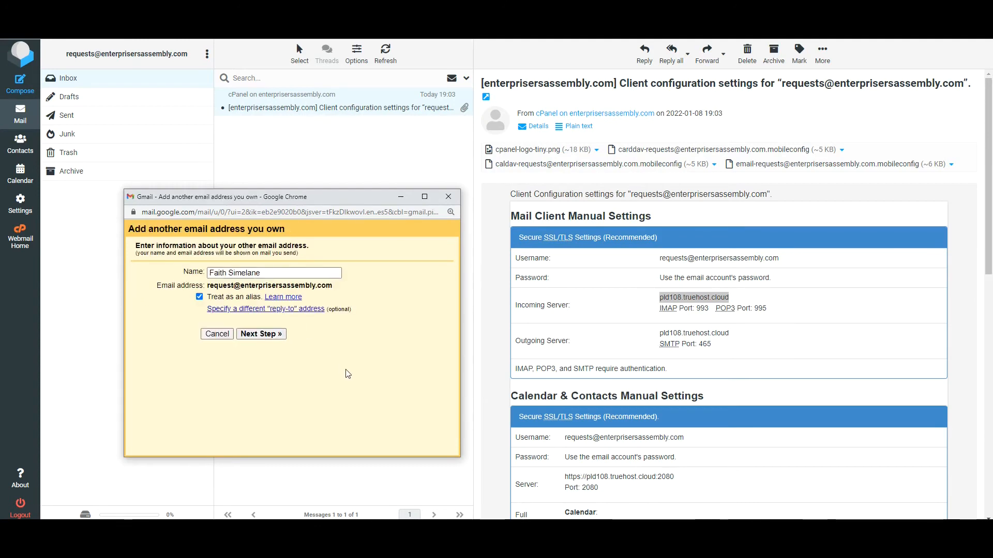
drag(310, 273, 186, 246)
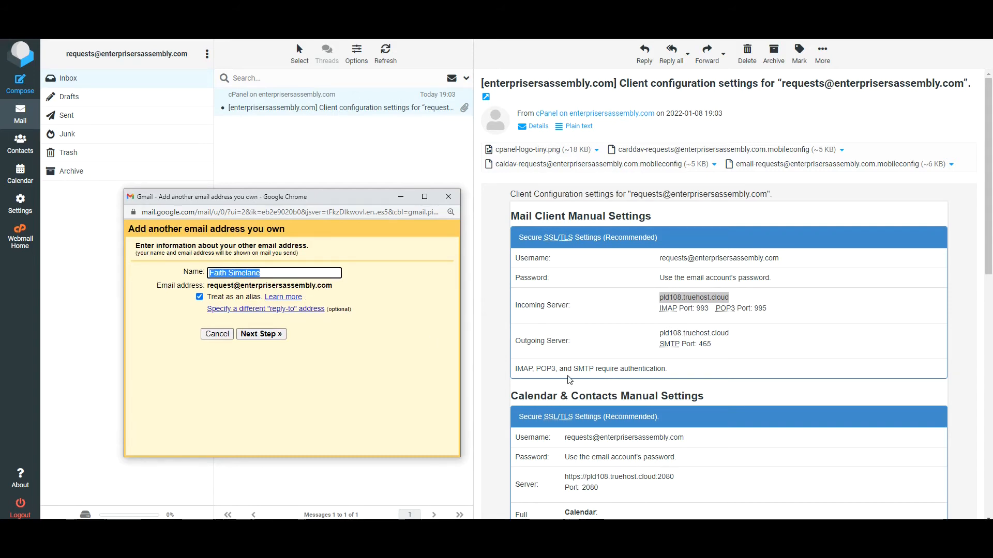
text(Em)
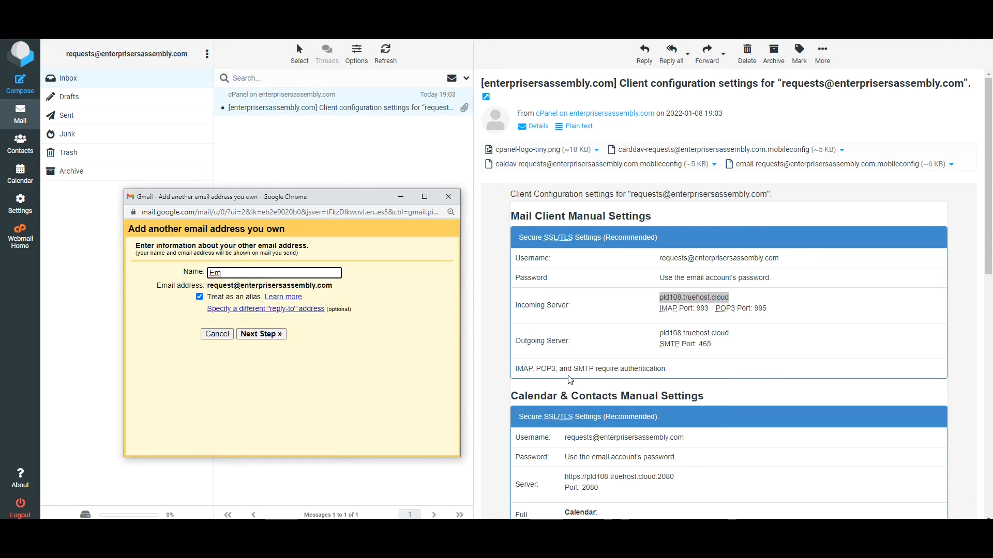
key(BackSpace)
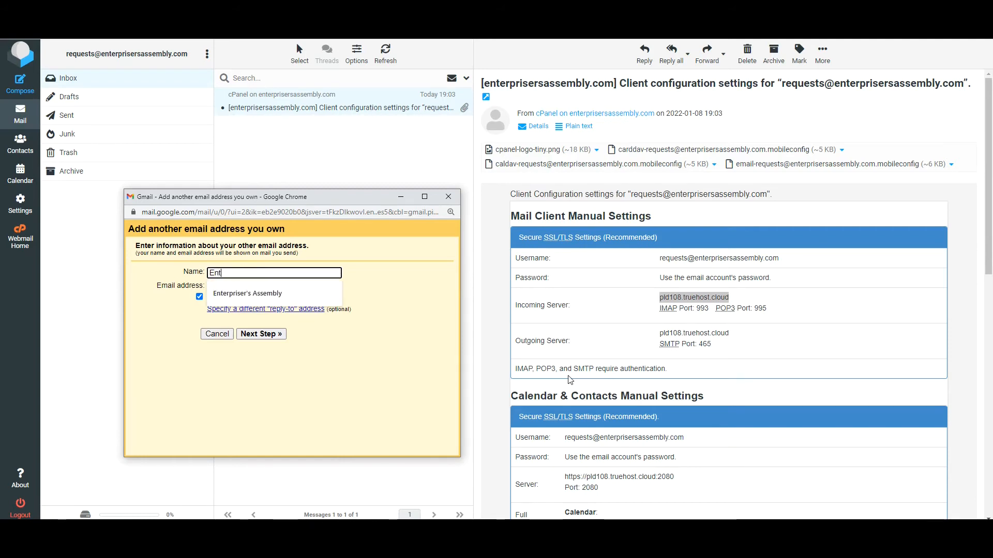
text(nterpriser's Assembly)
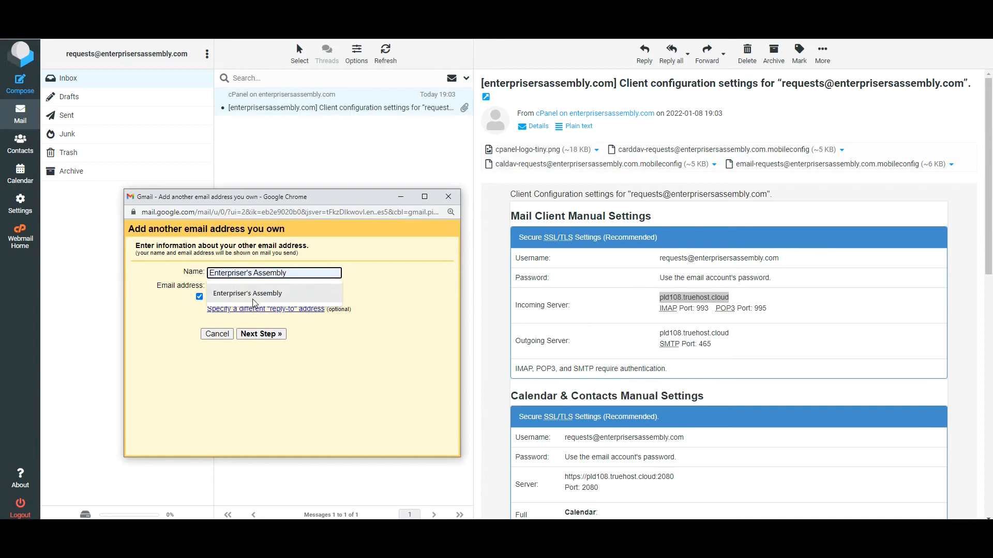
click(253, 295)
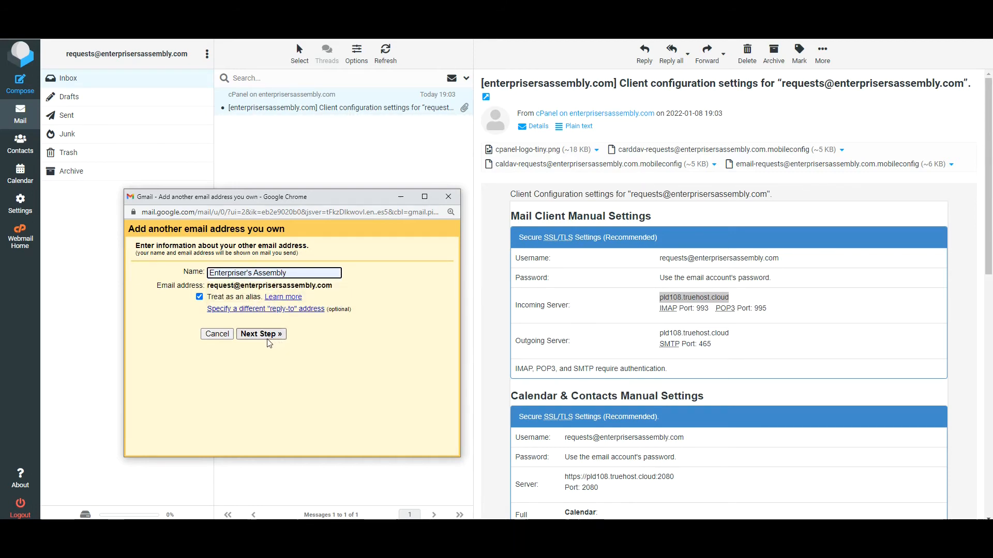
click(263, 335)
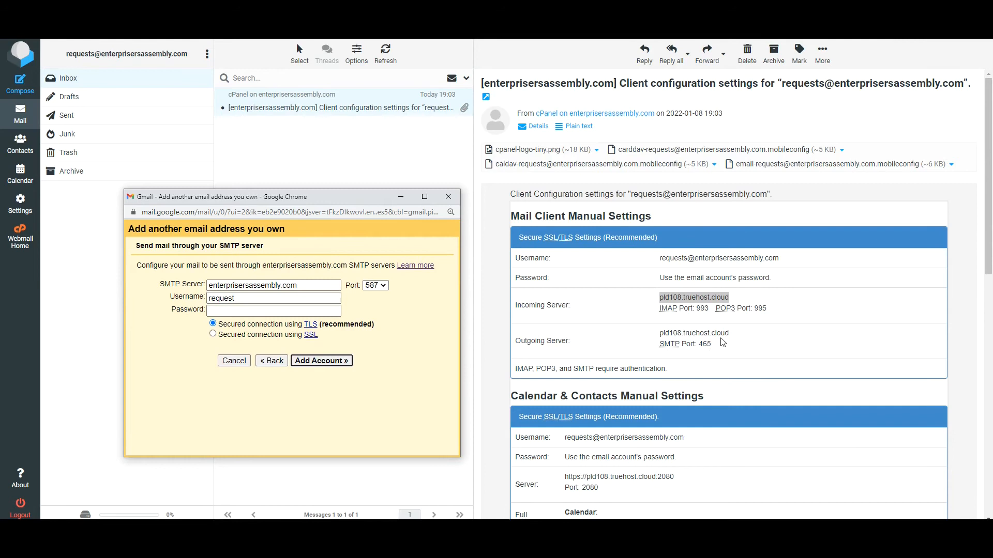
Step: Copy pld108.truehost.cloud from the settings email into the SMTP Server field and choose port 465
click(737, 338)
drag(660, 333, 729, 333)
right_click(675, 333)
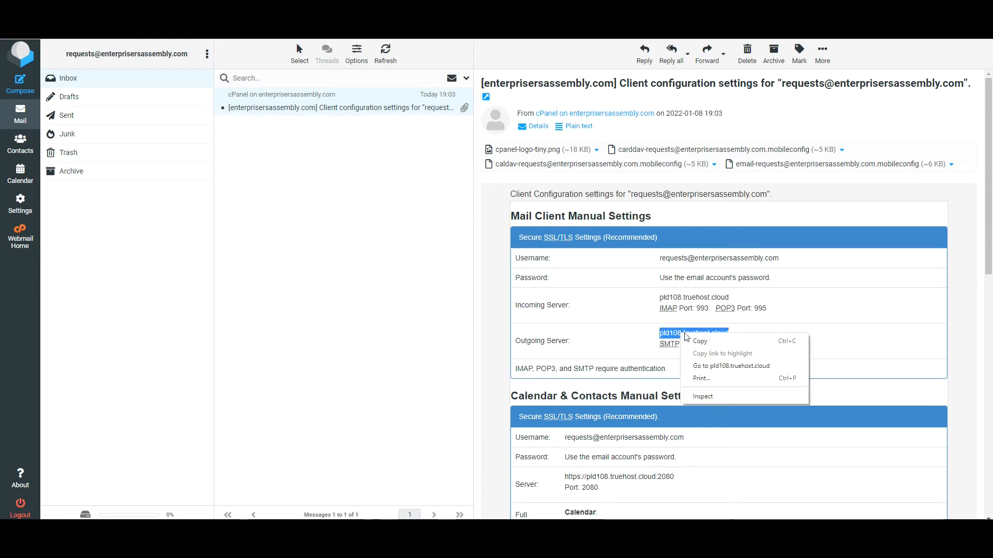
click(716, 339)
click(368, 529)
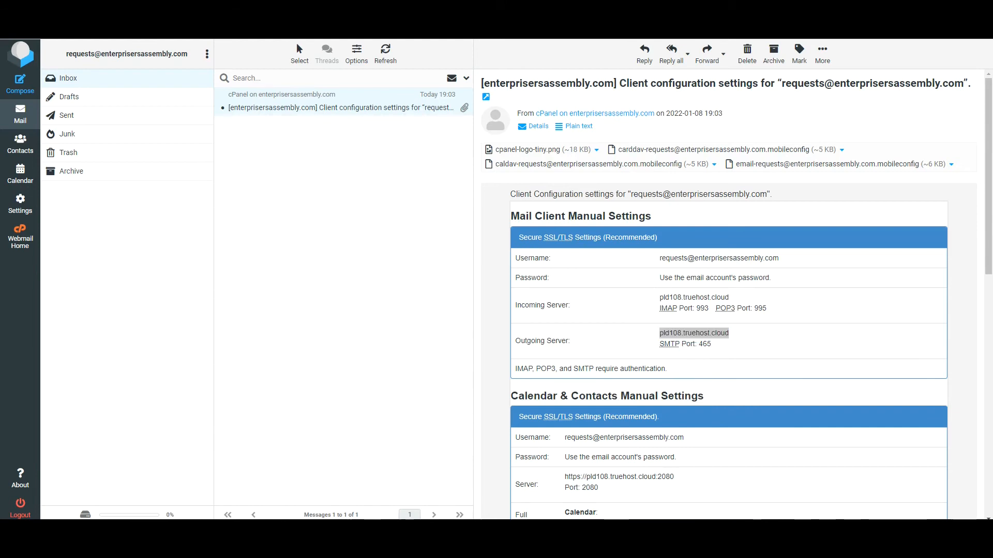
click(436, 491)
triple_click(309, 287)
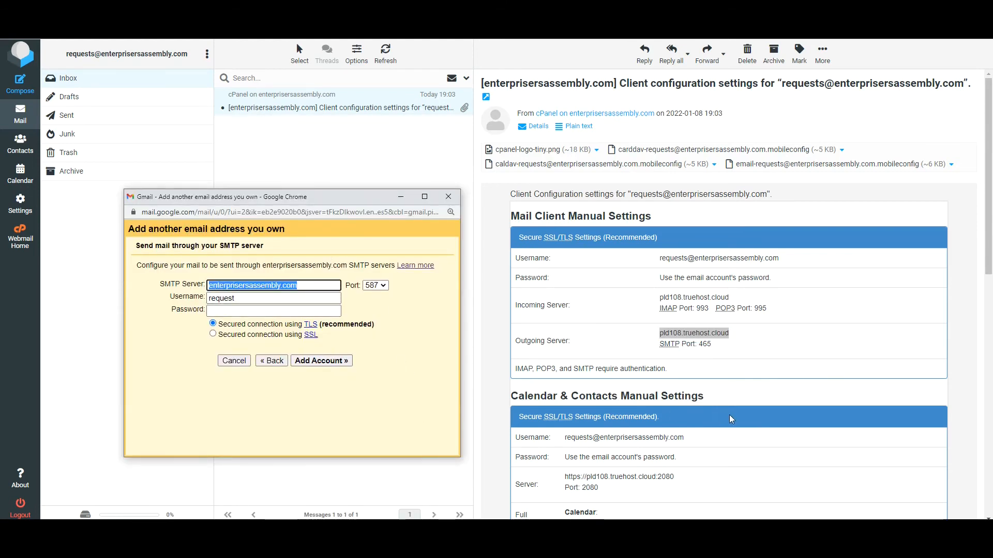
key(ctrl+v)
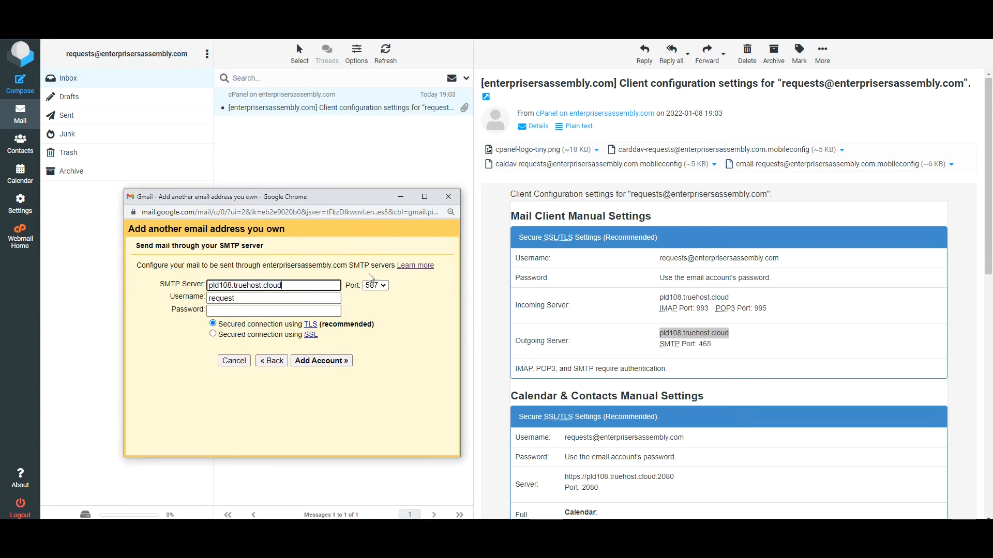
click(383, 286)
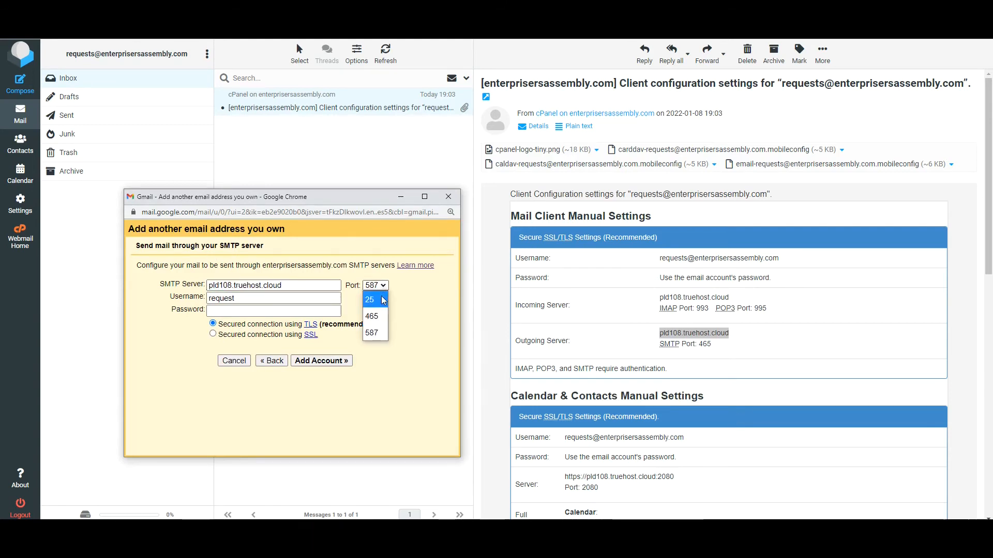
click(373, 316)
Step: Replace the incomplete SMTP username with the full account address copied from the settings email
click(300, 299)
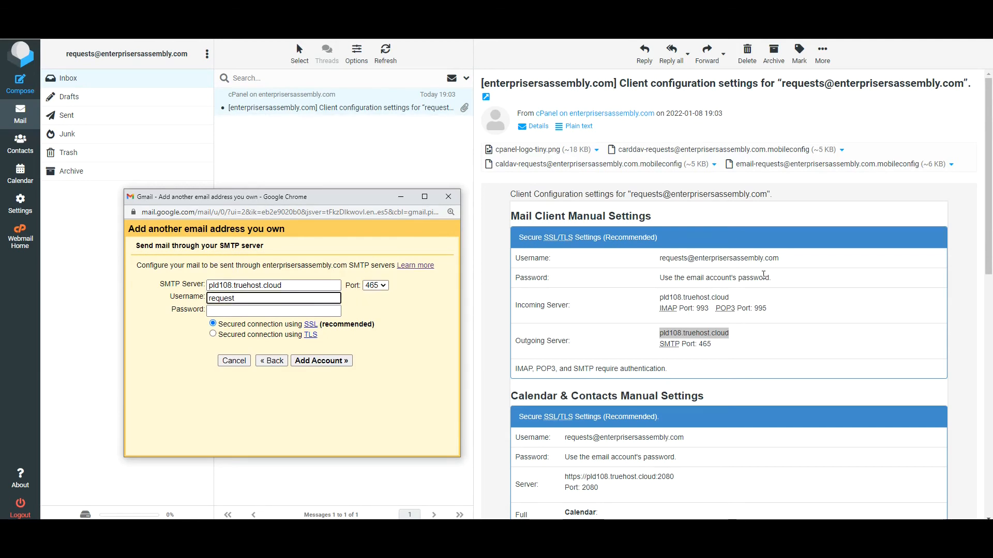
drag(786, 262, 641, 256)
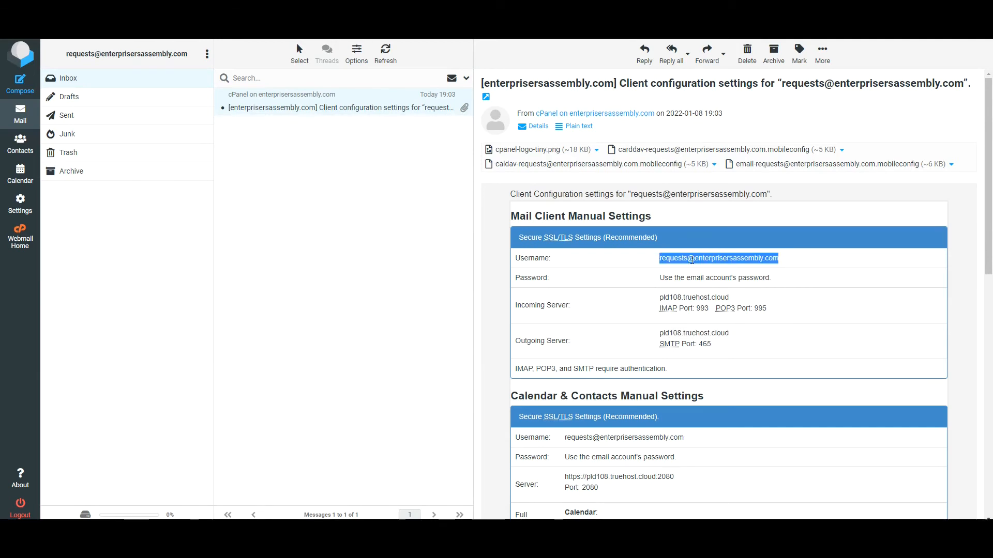
right_click(693, 263)
click(711, 268)
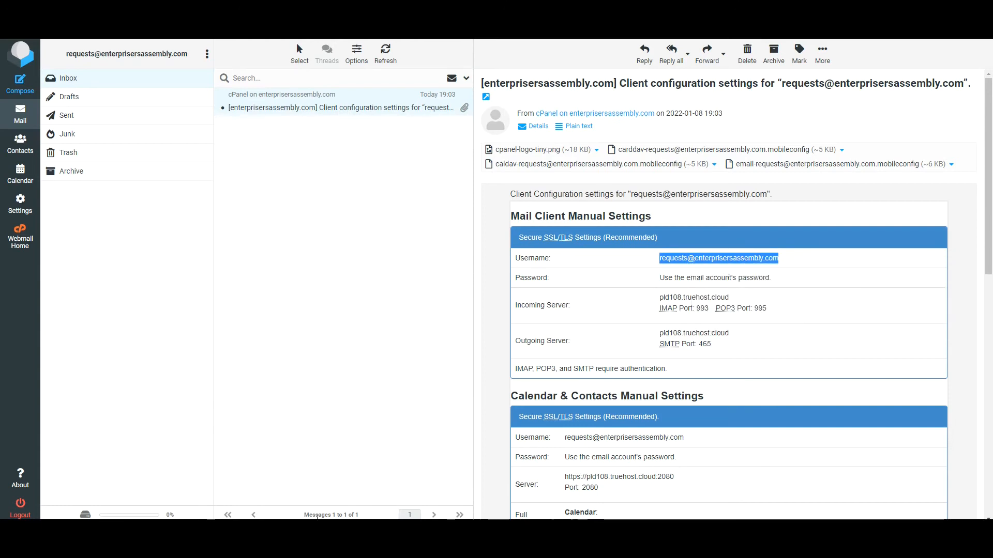
mouse_move(369, 540)
click(424, 486)
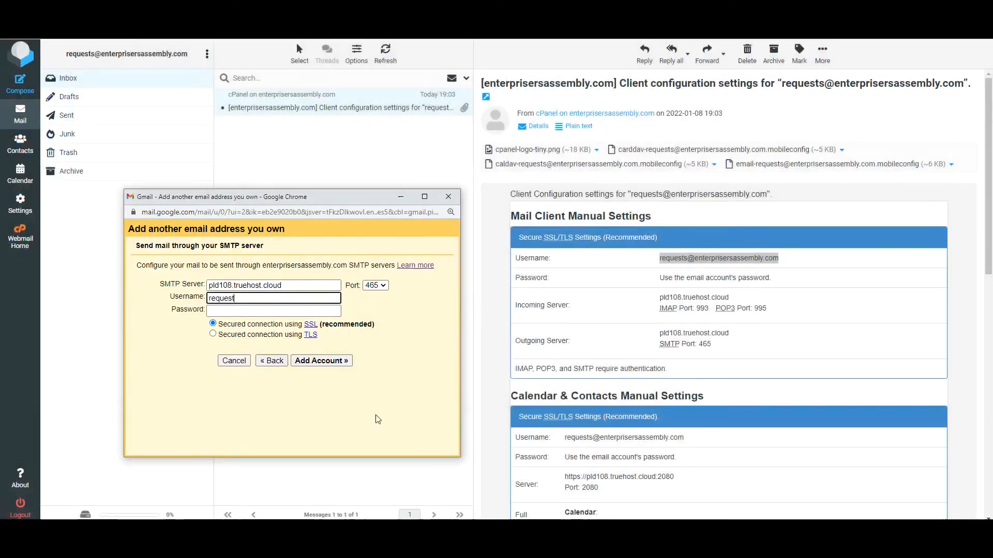
double_click(222, 299)
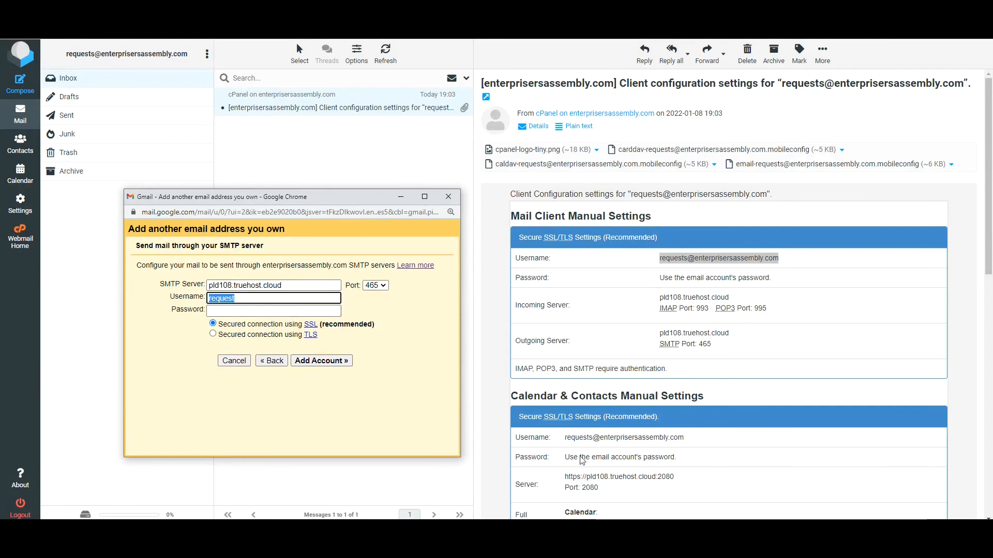
key(ctrl+v)
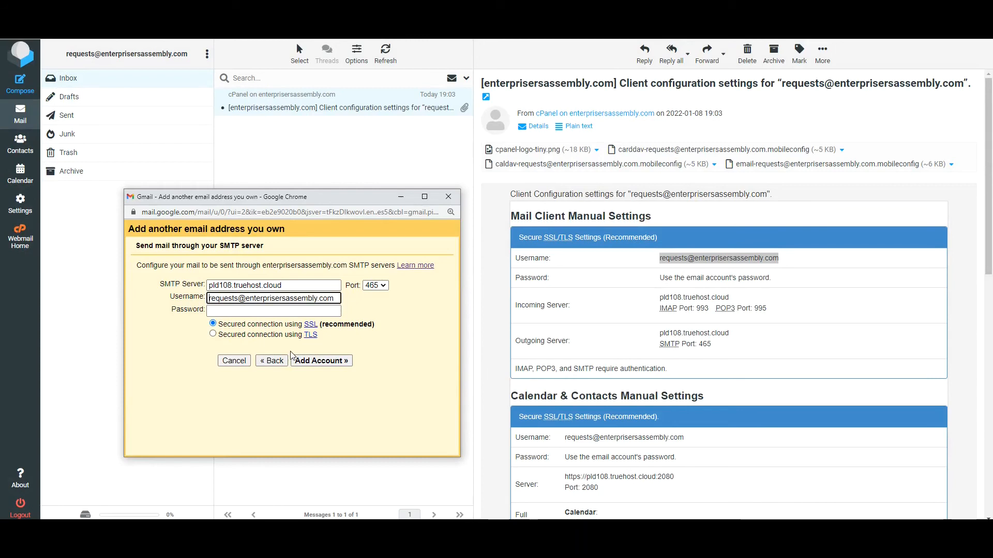
Step: Enter the account password and submit the outgoing server settings
click(213, 287)
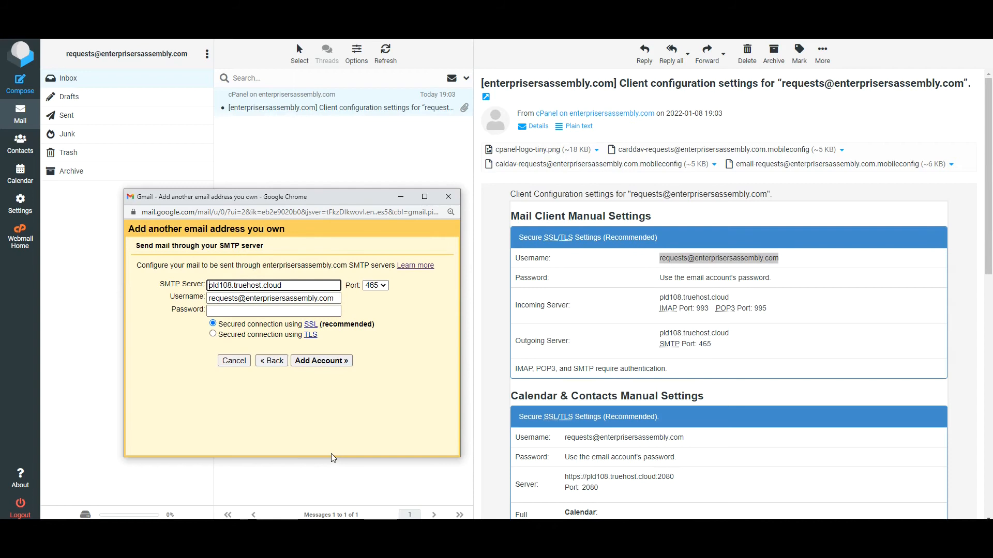
key(Tab)
key(Tab)
key(Tab)
text(••••)
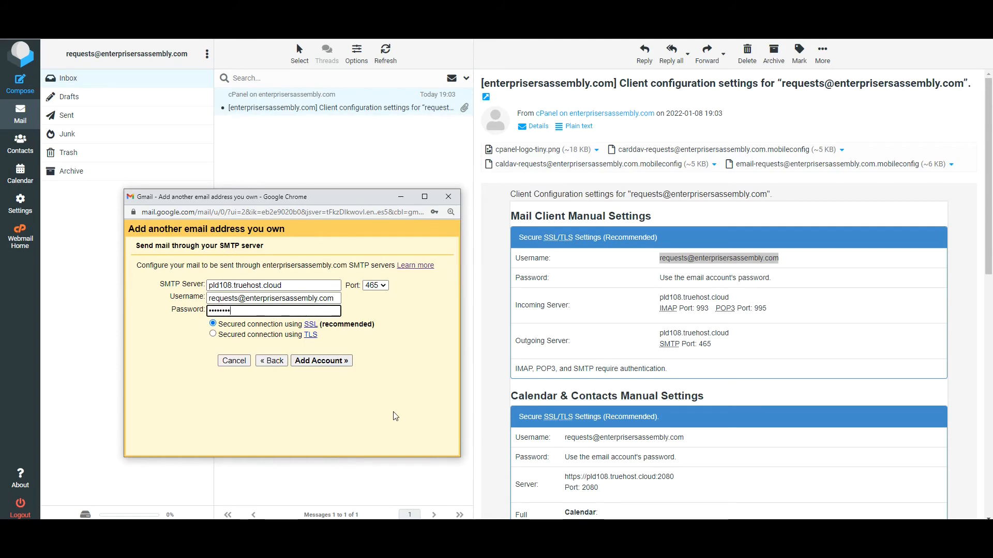
text(••••••••)
click(333, 362)
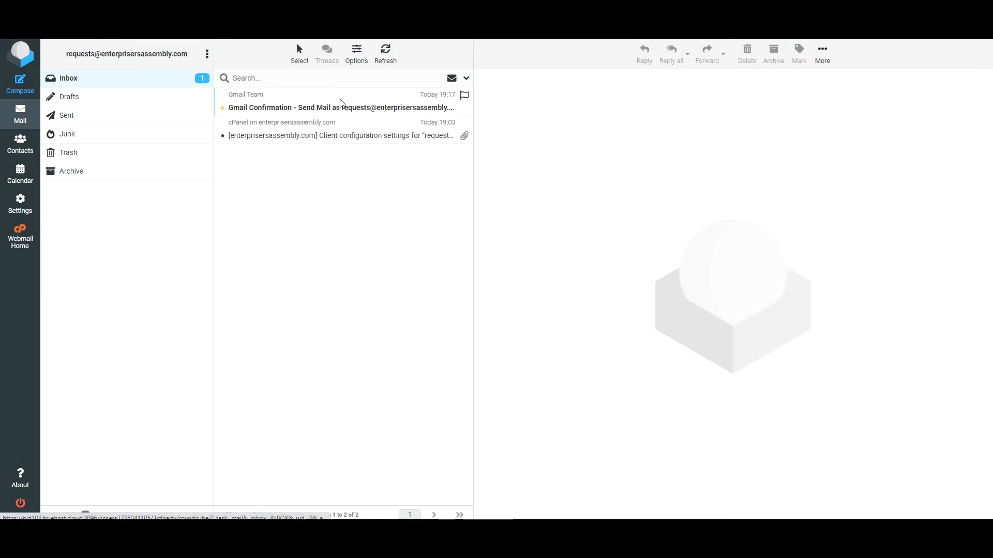
Step: Open the Gmail Confirmation message in Roundcube and copy its confirmation code
click(341, 110)
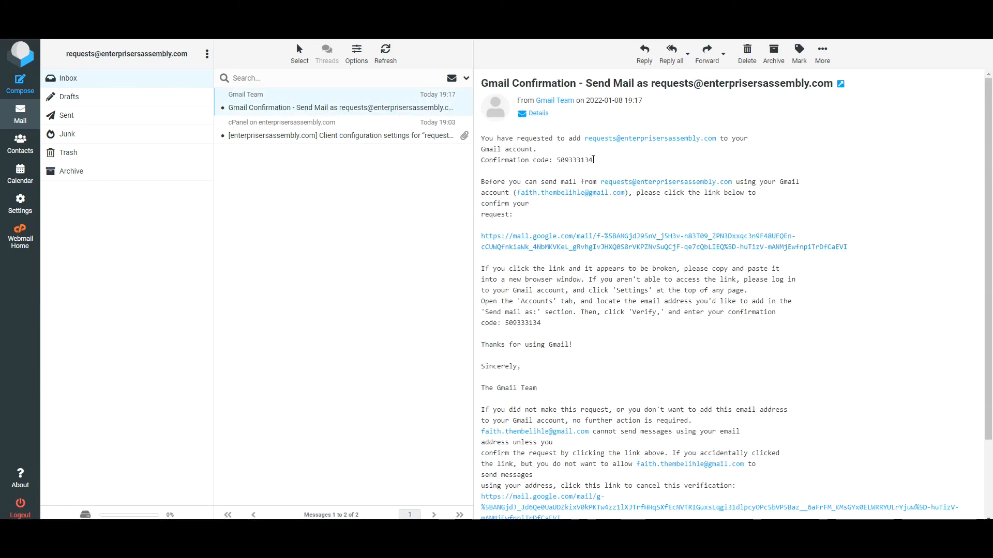
drag(598, 163, 553, 160)
right_click(579, 157)
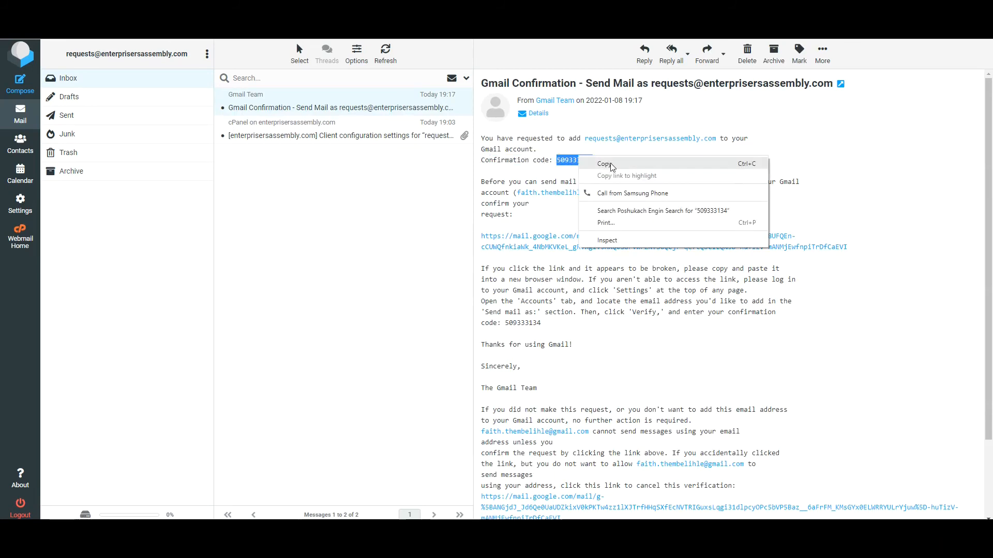
click(612, 164)
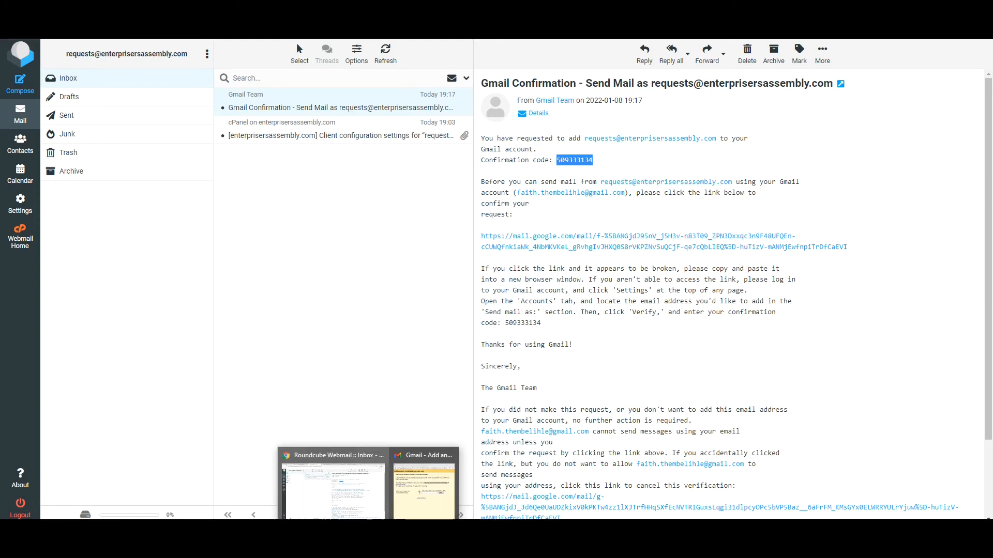
Step: Paste the copied confirmation code into Gmail's add-address window and verify it
click(431, 504)
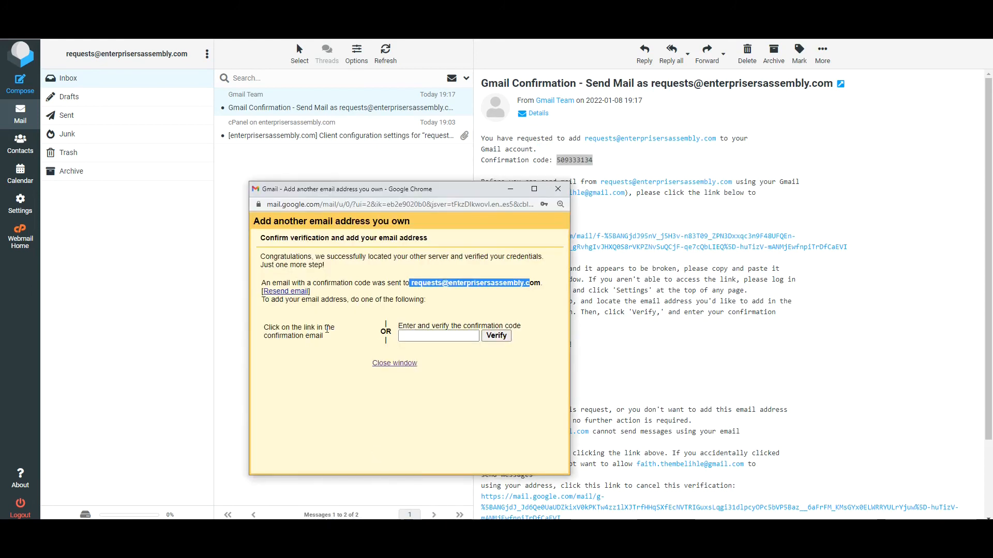
click(406, 338)
right_click(407, 337)
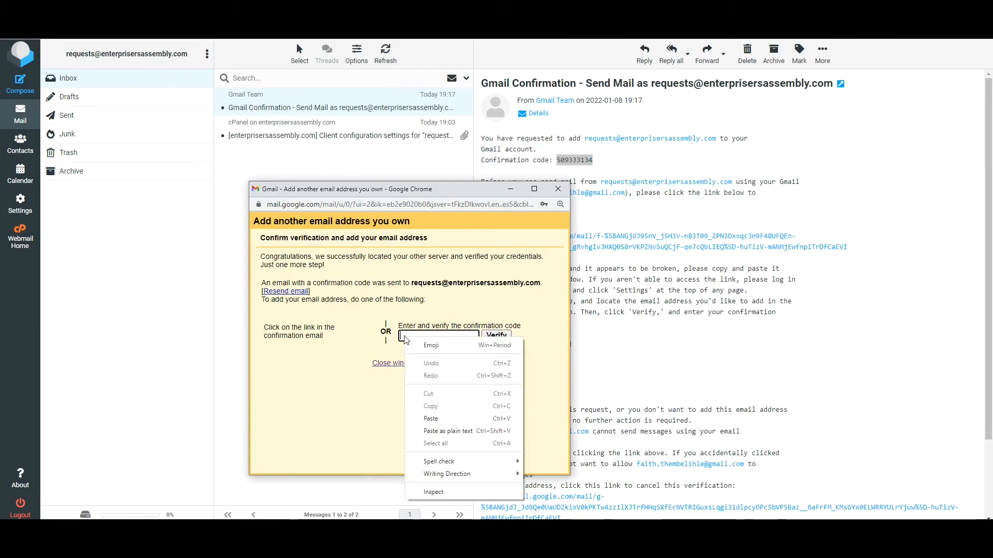
click(444, 420)
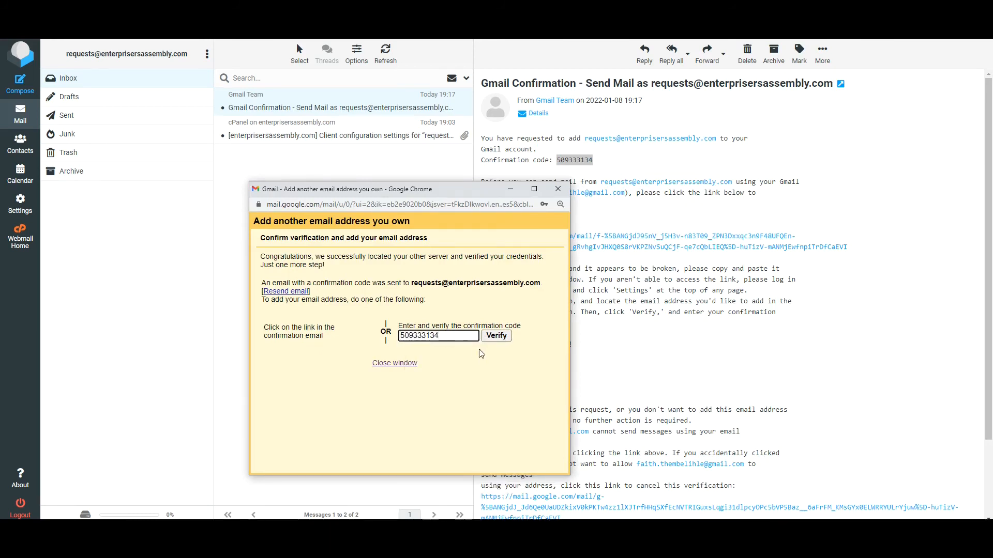
click(496, 337)
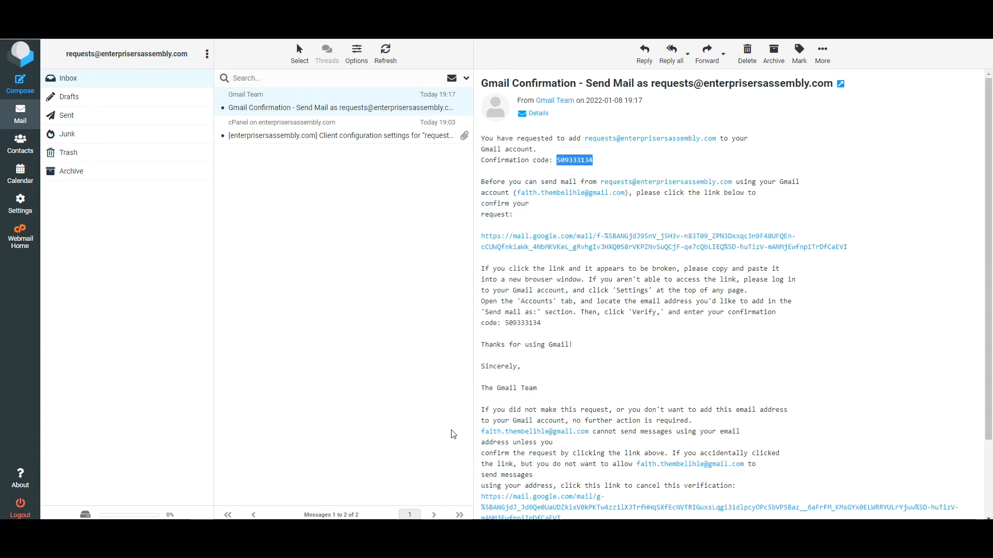
click(626, 252)
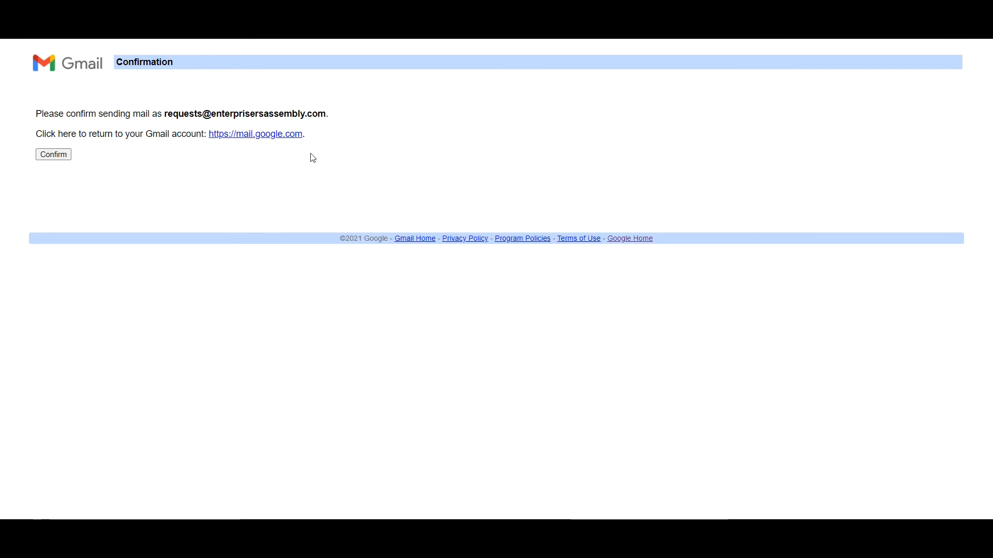
click(64, 158)
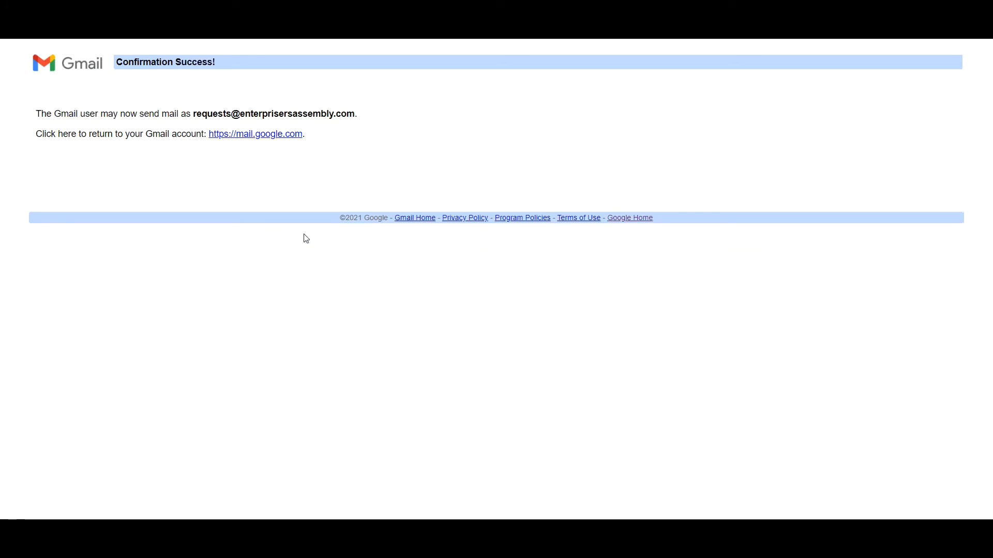
click(260, 135)
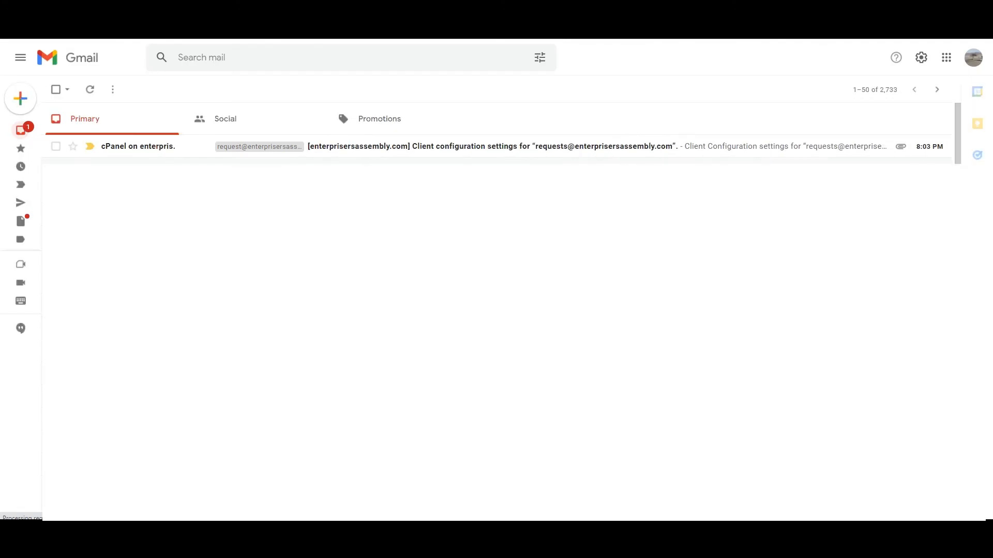
Step: Read through the fetched cPanel client settings email in Gmail, then open the configuration message in Roundcube
click(395, 149)
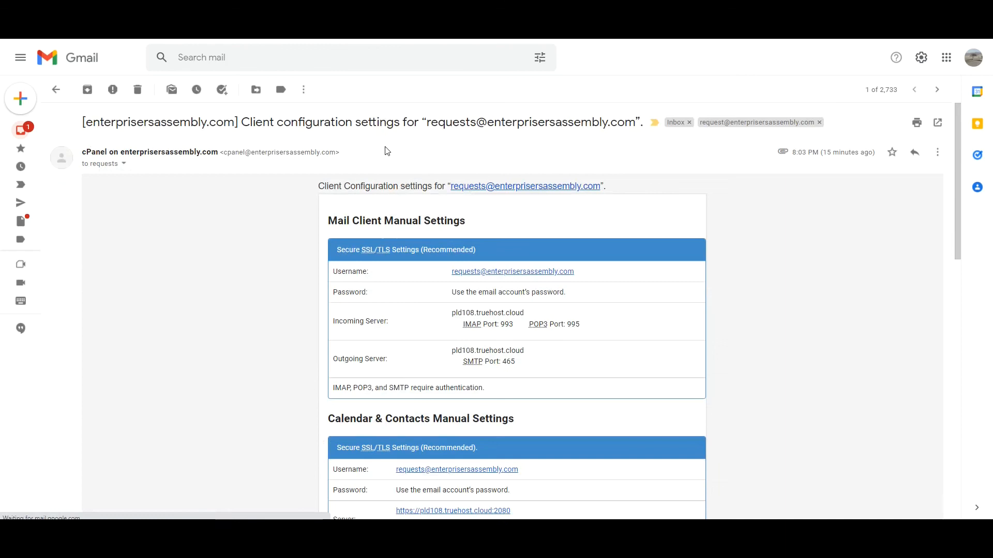
scroll(473, 338, down, 4)
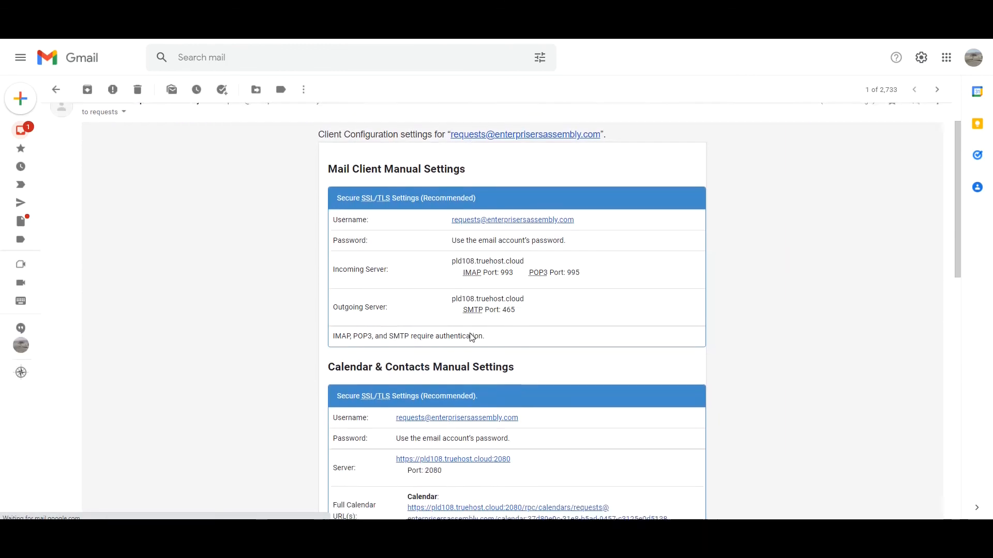
scroll(472, 336, up, 4)
scroll(472, 335, down, 4)
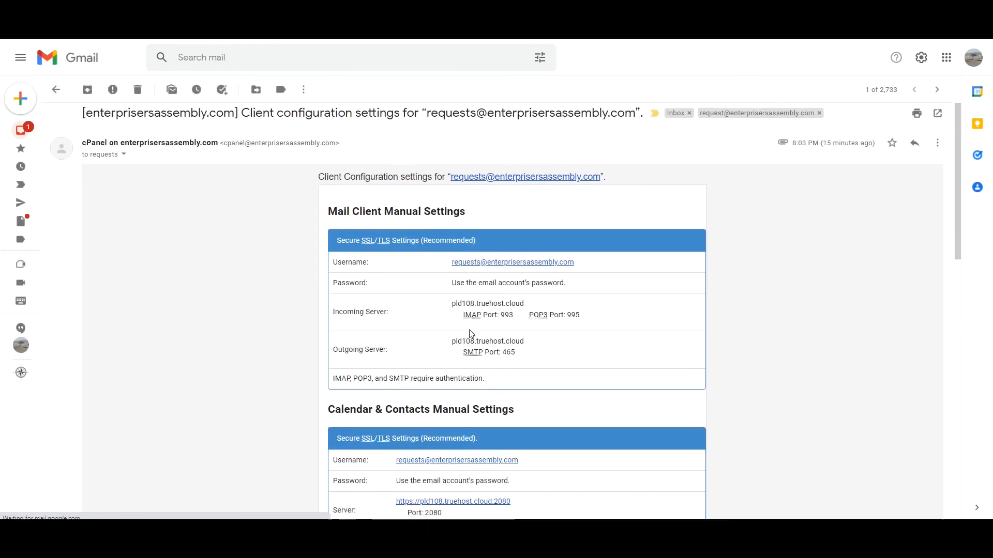
scroll(471, 333, up, 4)
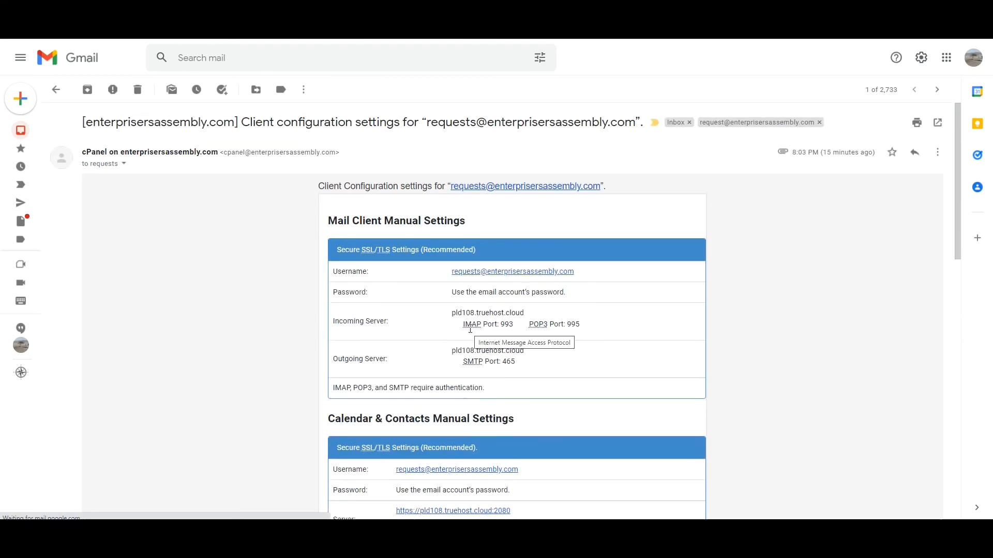
scroll(432, 266, down, 4)
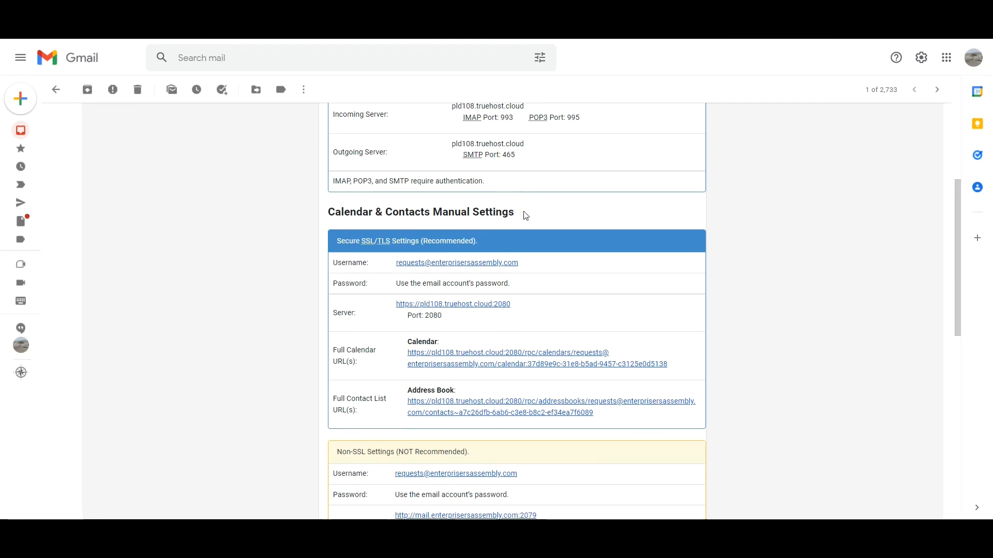
scroll(525, 215, up, 4)
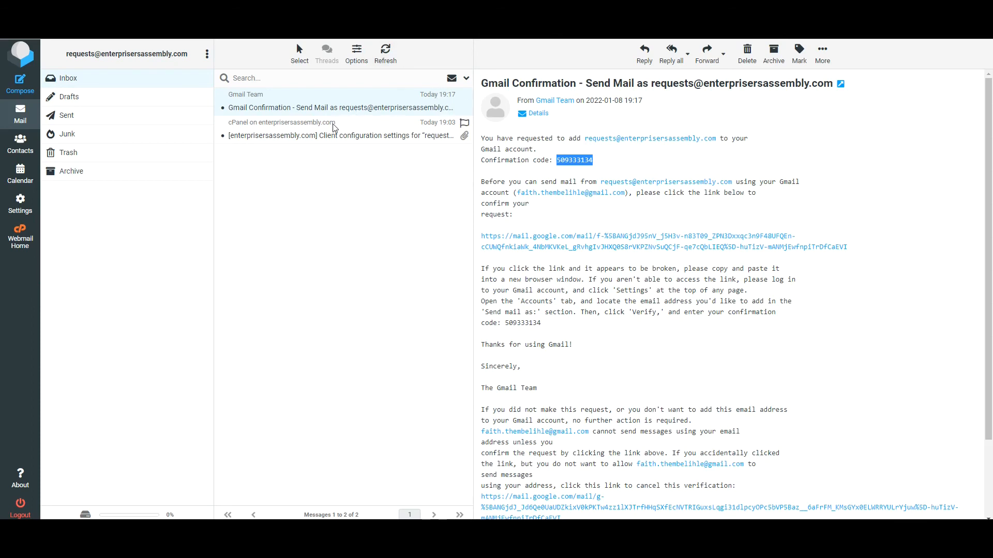
click(335, 129)
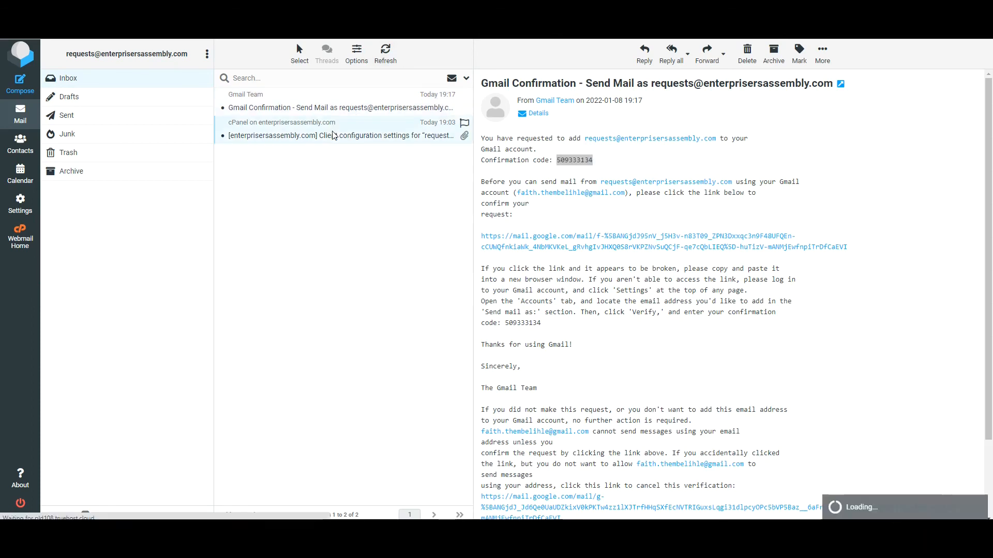
Step: Scroll through the cPanel client configuration message in Roundcube
scroll(688, 239, down, 5)
scroll(688, 238, up, 5)
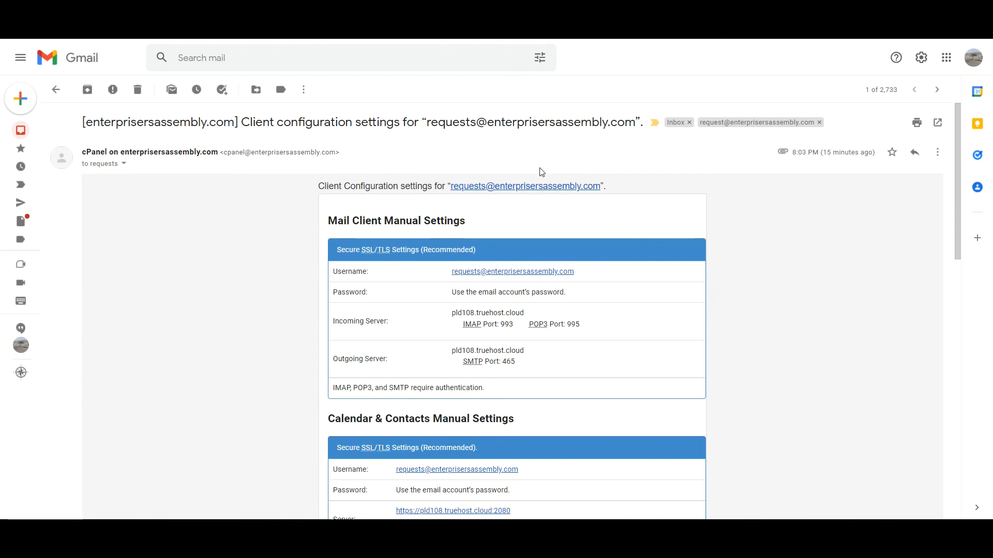
scroll(541, 172, down, 6)
scroll(541, 172, up, 6)
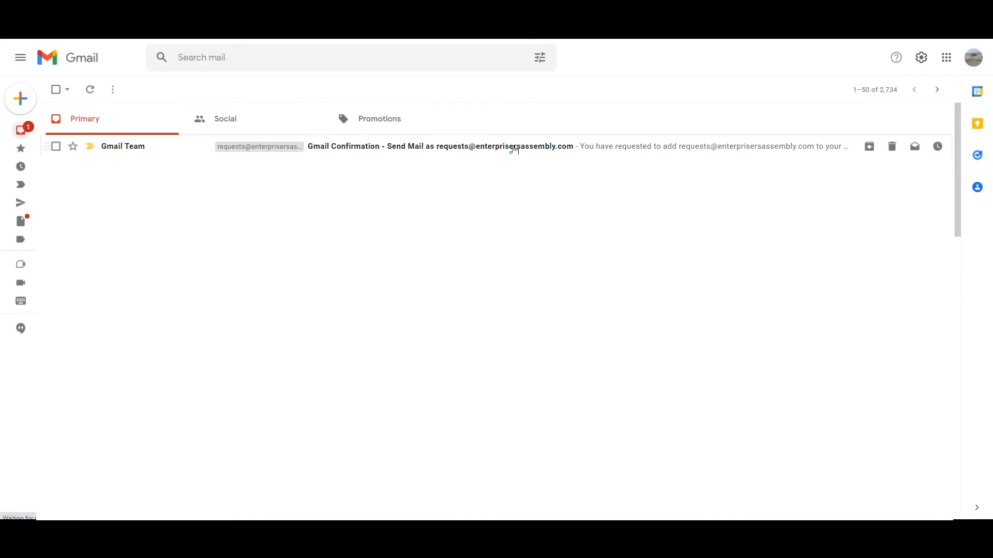
Step: Open the fetched Gmail Confirmation – Send Mail message in Gmail and scroll through it
click(516, 150)
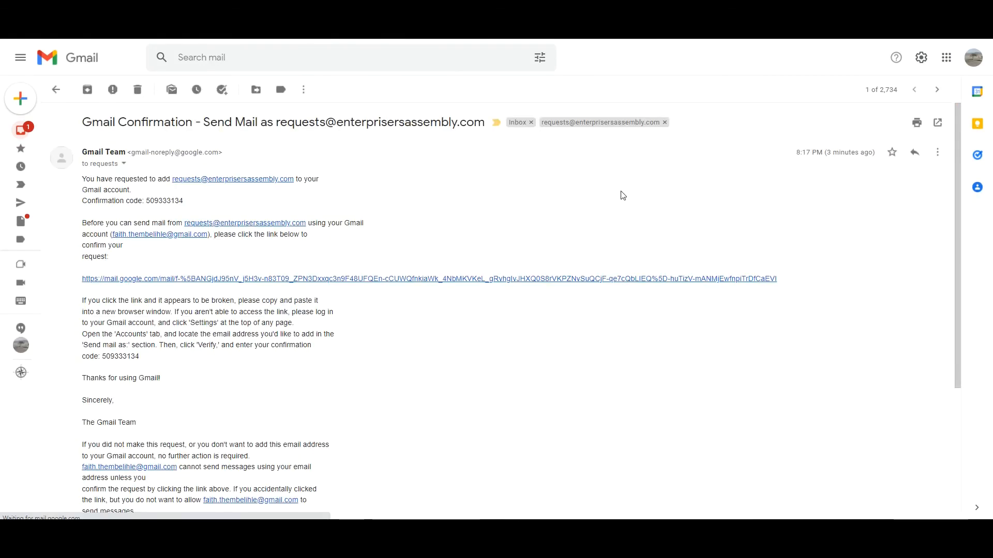
scroll(611, 252, down, 4)
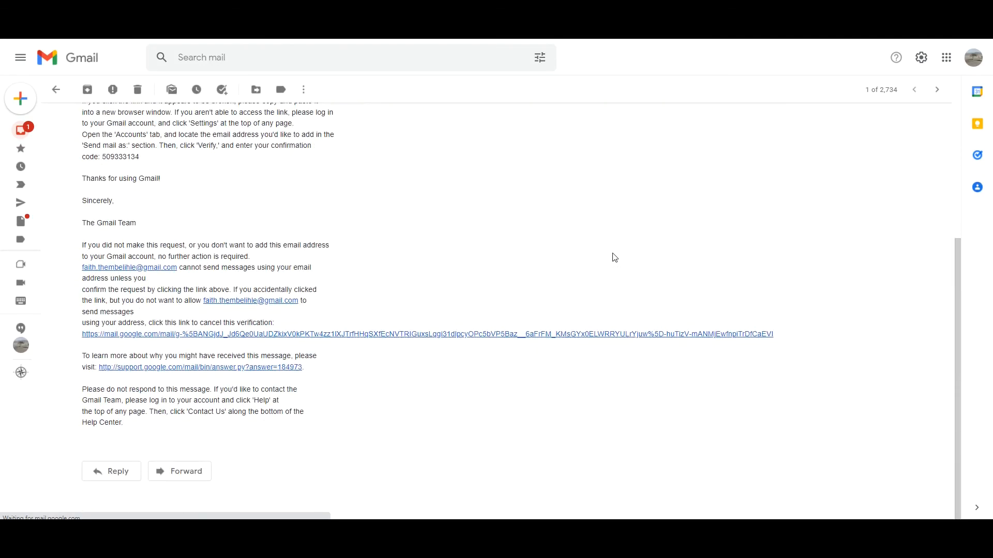
scroll(614, 257, up, 4)
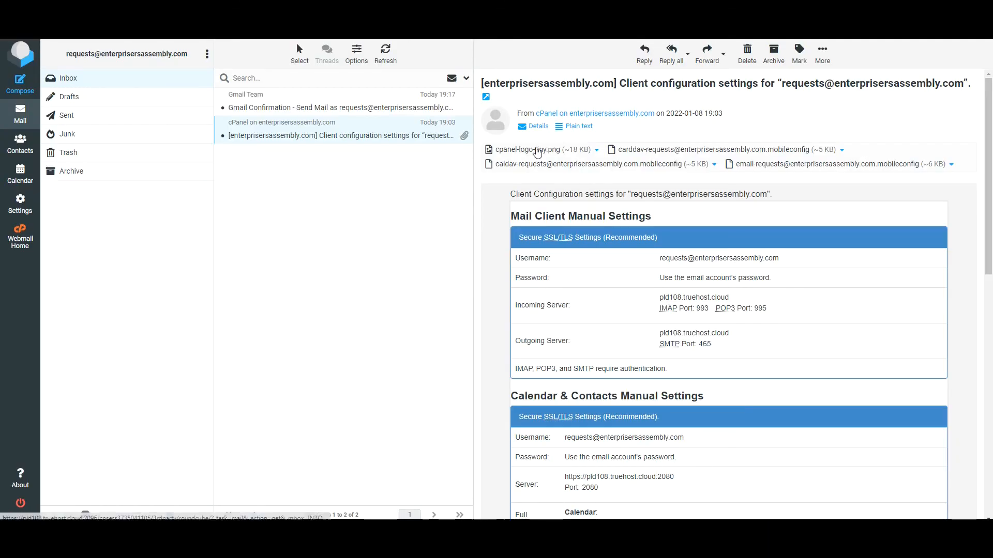
Step: Open the Gmail Confirmation message in Roundcube Webmail and scroll through it
click(370, 110)
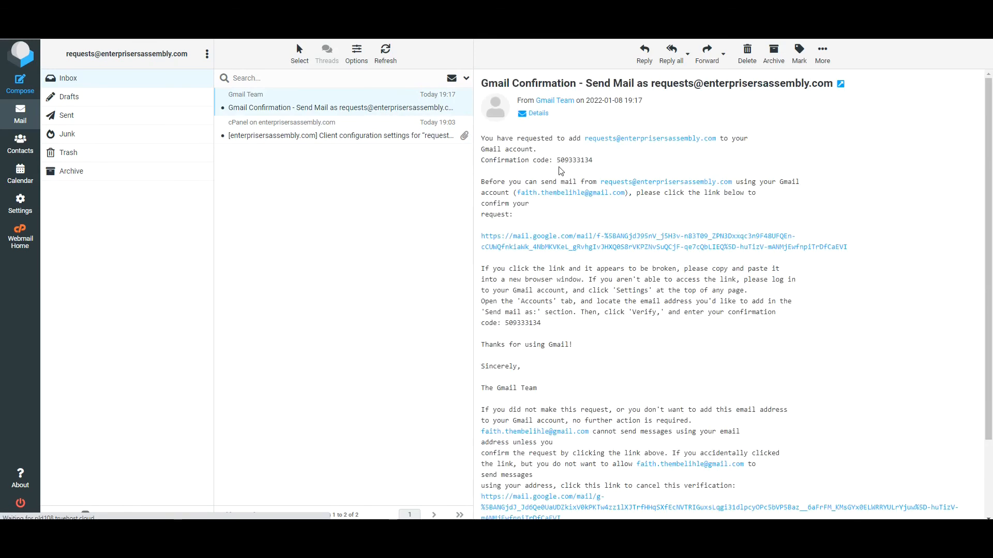
scroll(662, 202, down, 2)
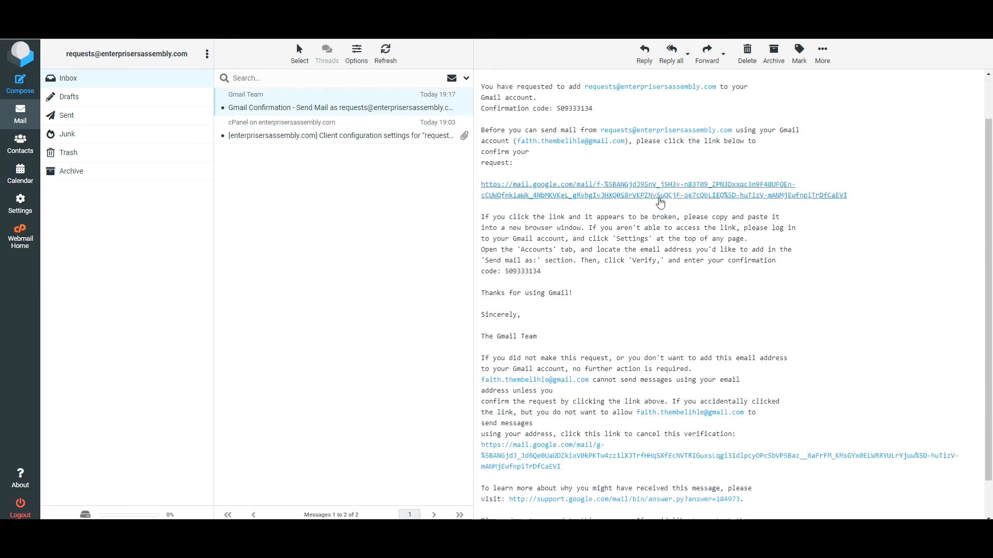
scroll(666, 197, up, 1)
scroll(667, 196, up, 1)
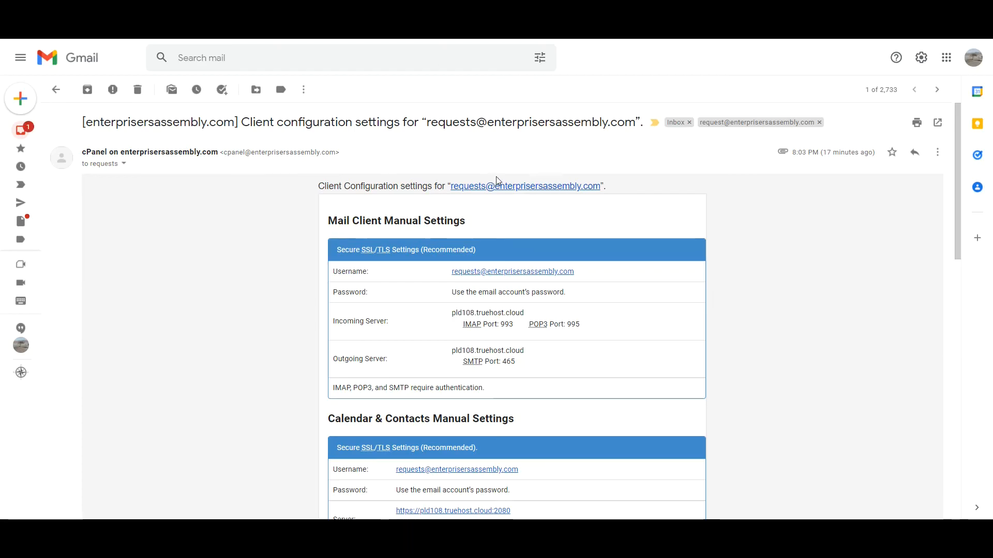
scroll(498, 180, down, 2)
scroll(498, 179, down, 7)
scroll(498, 178, up, 6)
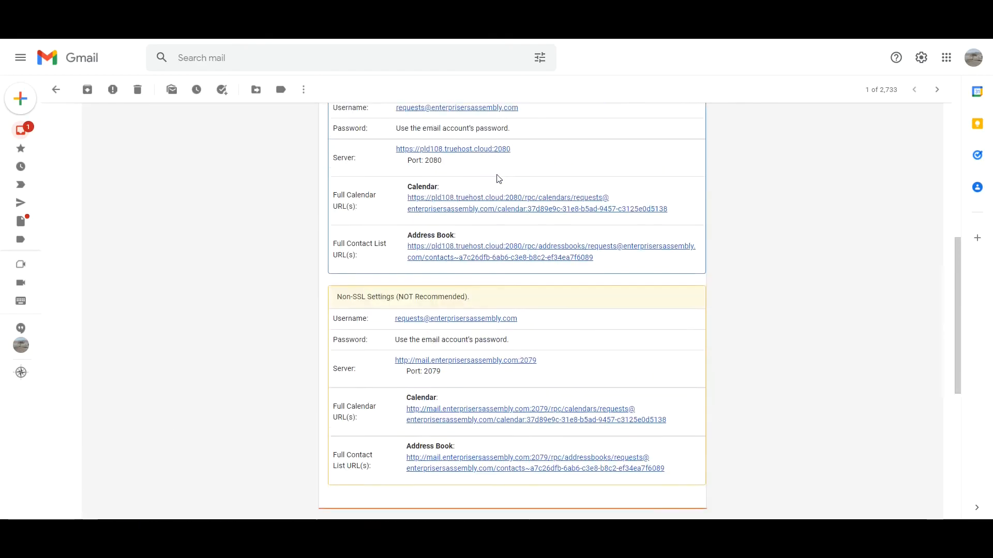
scroll(496, 179, up, 3)
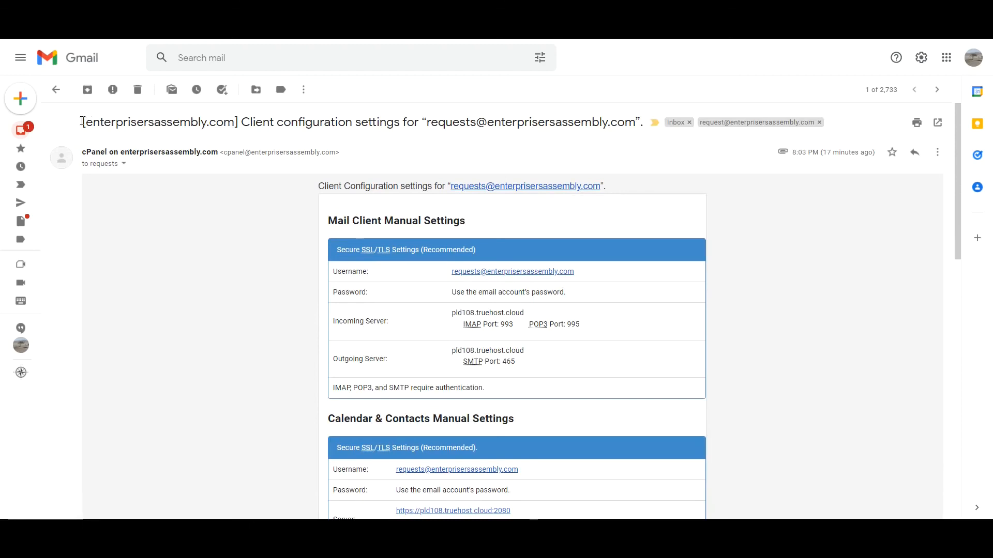
Step: Open the same Gmail Confirmation message in Gmail and scroll through it
click(27, 129)
click(436, 164)
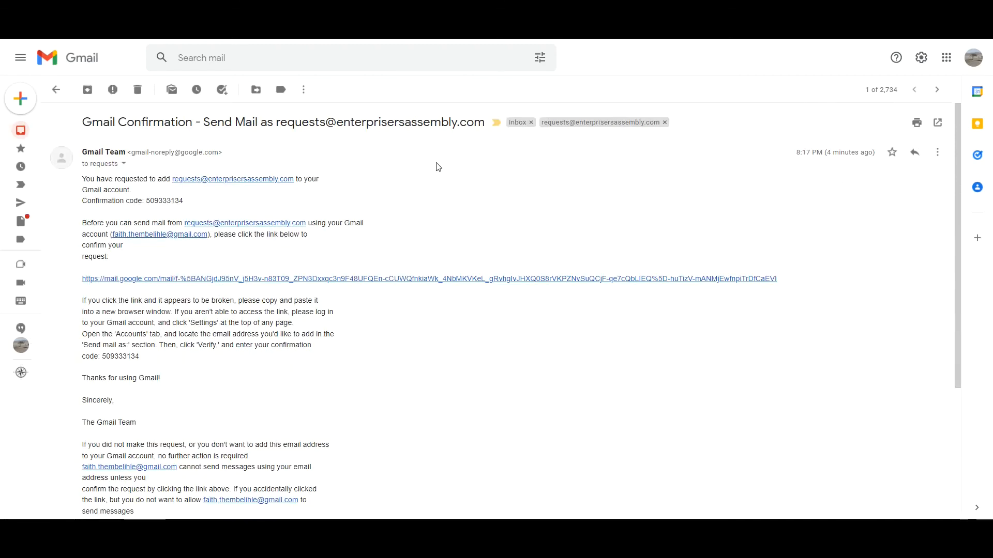
scroll(442, 163, down, 4)
scroll(446, 161, up, 4)
Step: Switch back to the webmail tab and review the confirmation message again
key(ctrl+Tab)
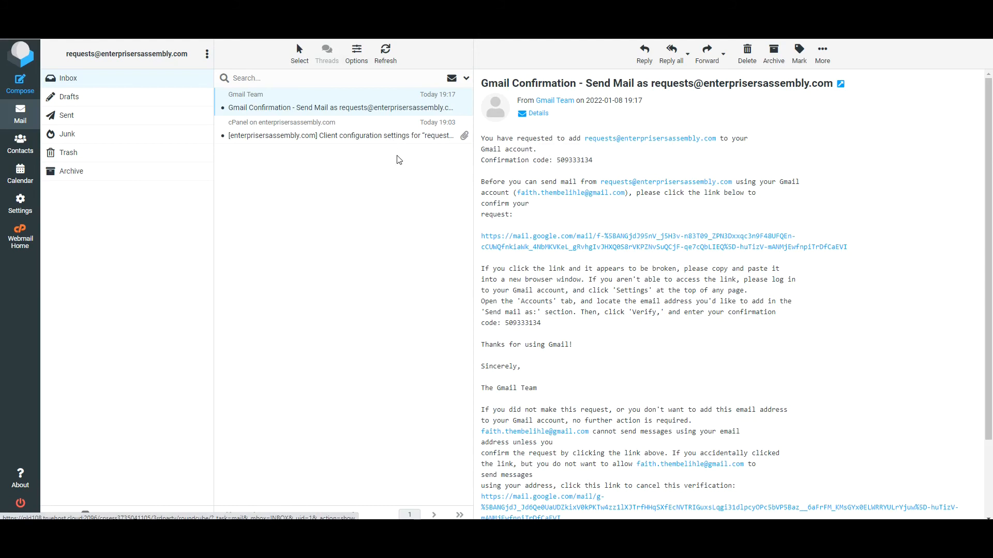
scroll(985, 239, down, 3)
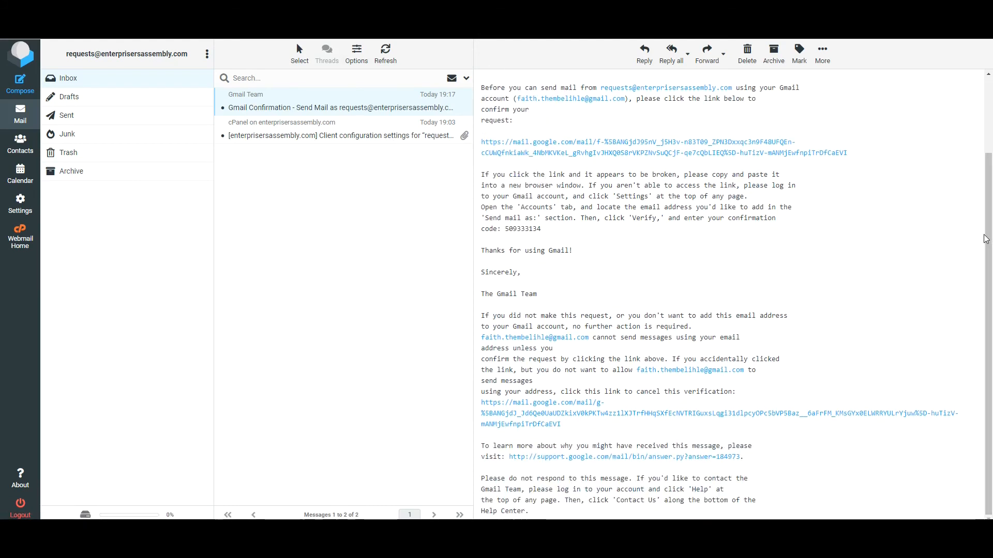
scroll(985, 239, up, 3)
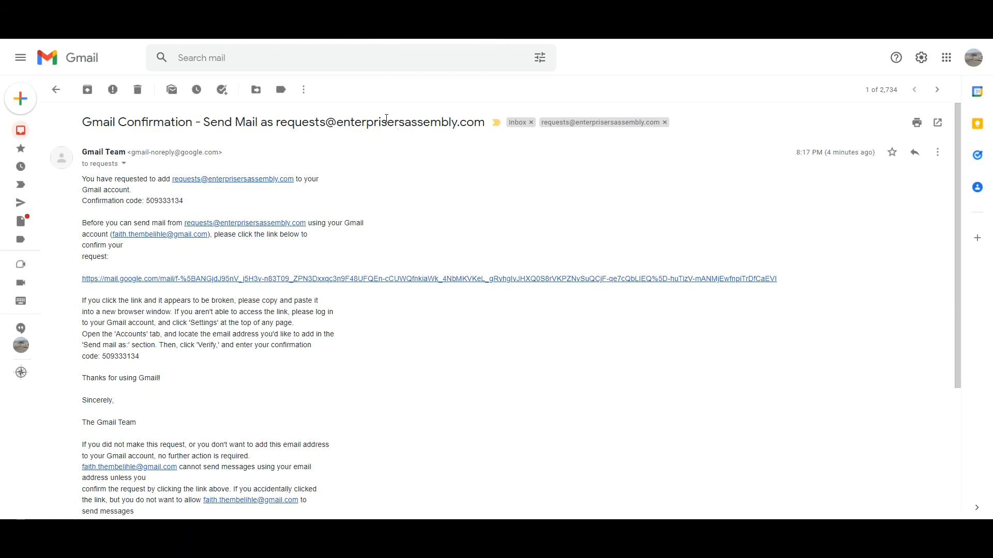
scroll(400, 270, down, 2)
scroll(399, 274, down, 2)
scroll(396, 274, up, 4)
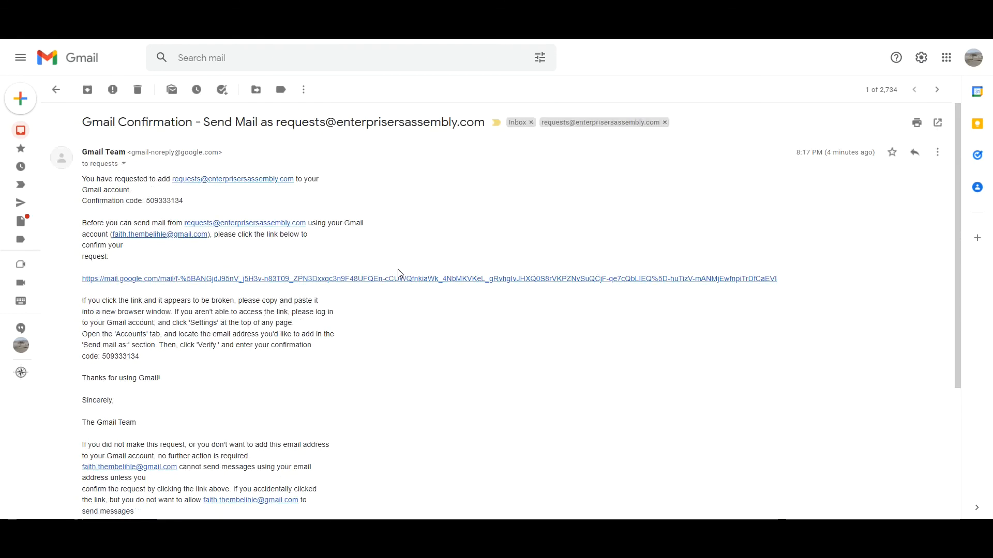